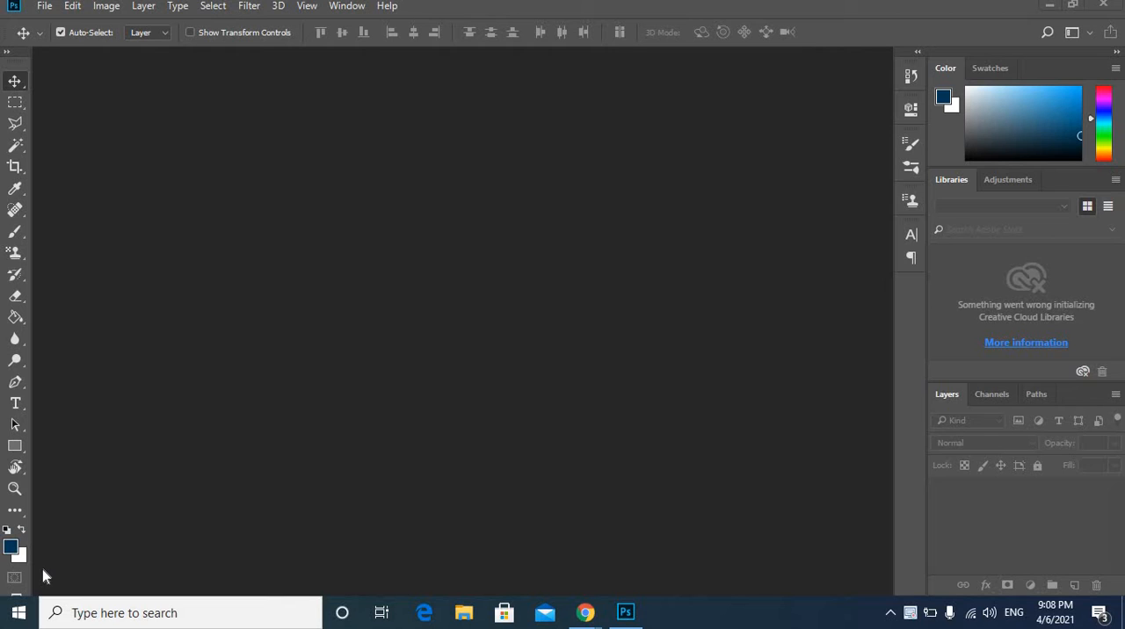
Create a new portrait document, 21 × 29.7 cm at 72 pixels/inch, in 8-bit RGB color with a white background.
click(46, 9)
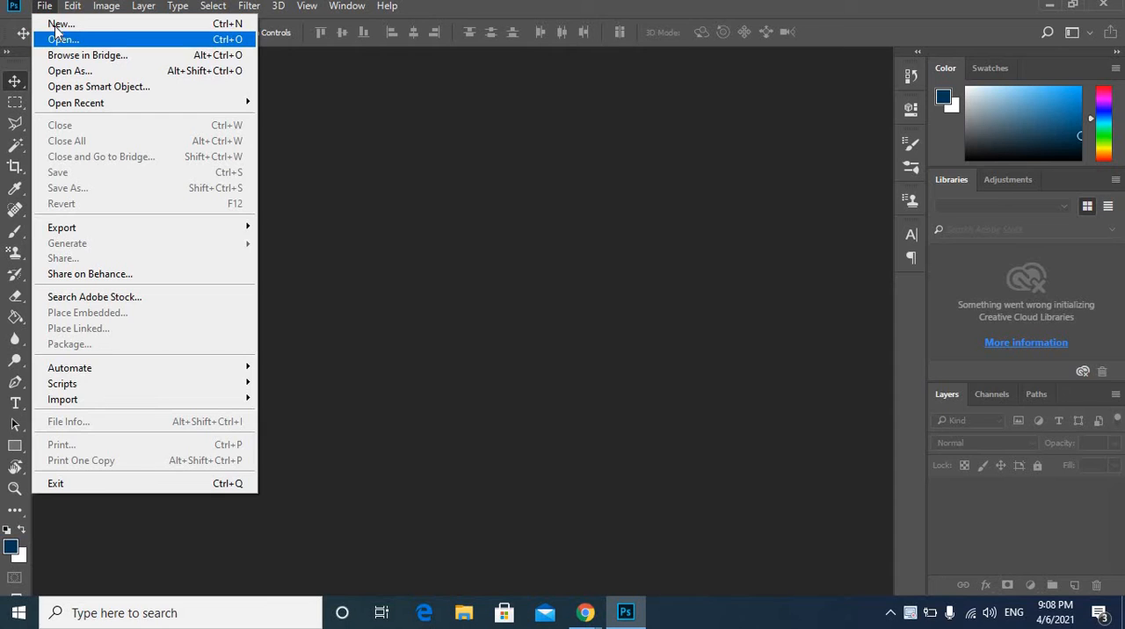
click(57, 27)
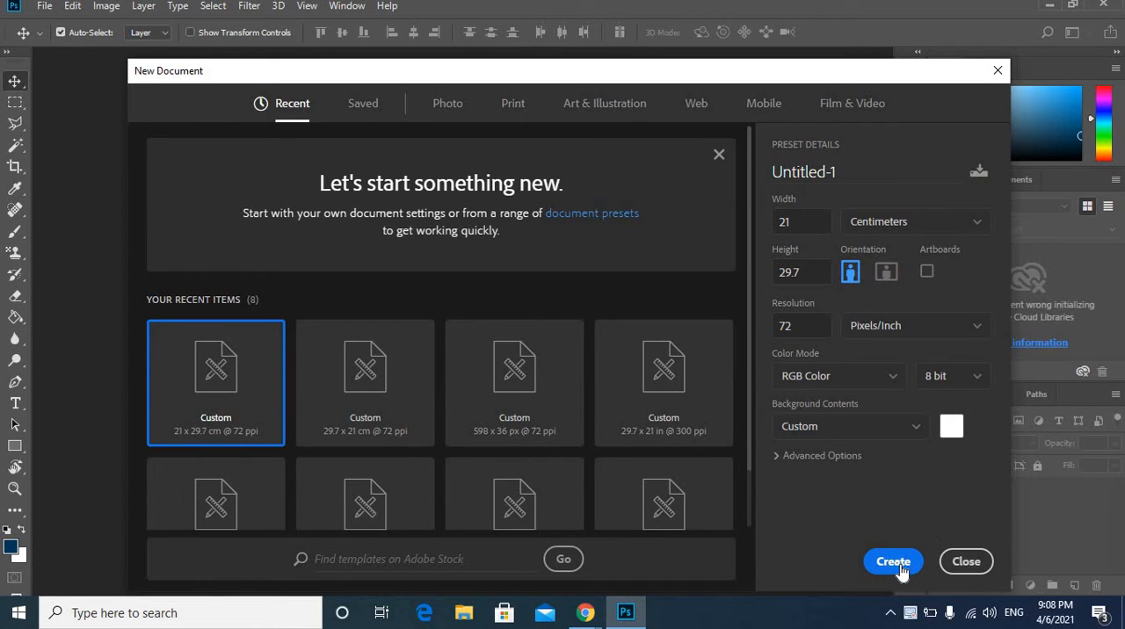
click(894, 563)
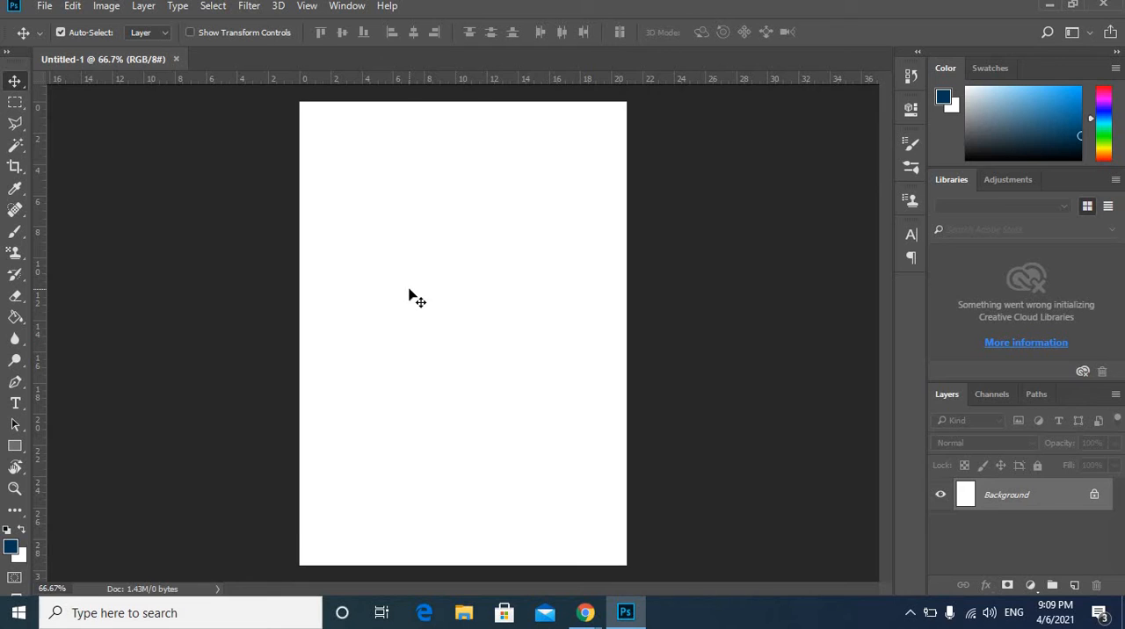
Start a text layer near the page's upper left with the word "Edit" in Bahnschrift Bold at 120 pt.
click(16, 404)
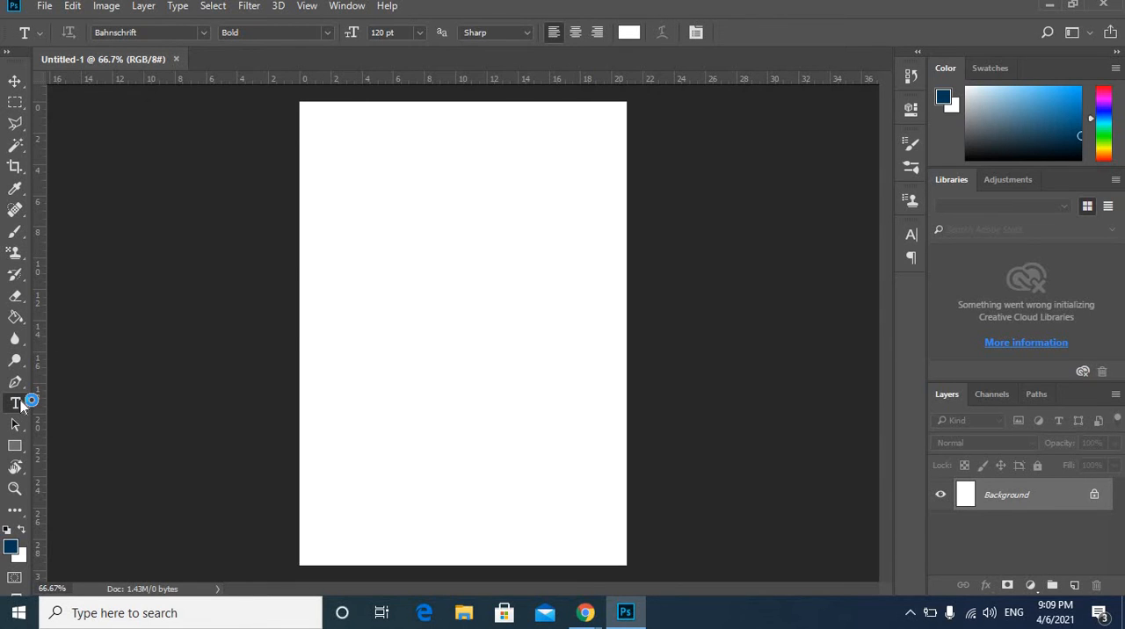
click(335, 235)
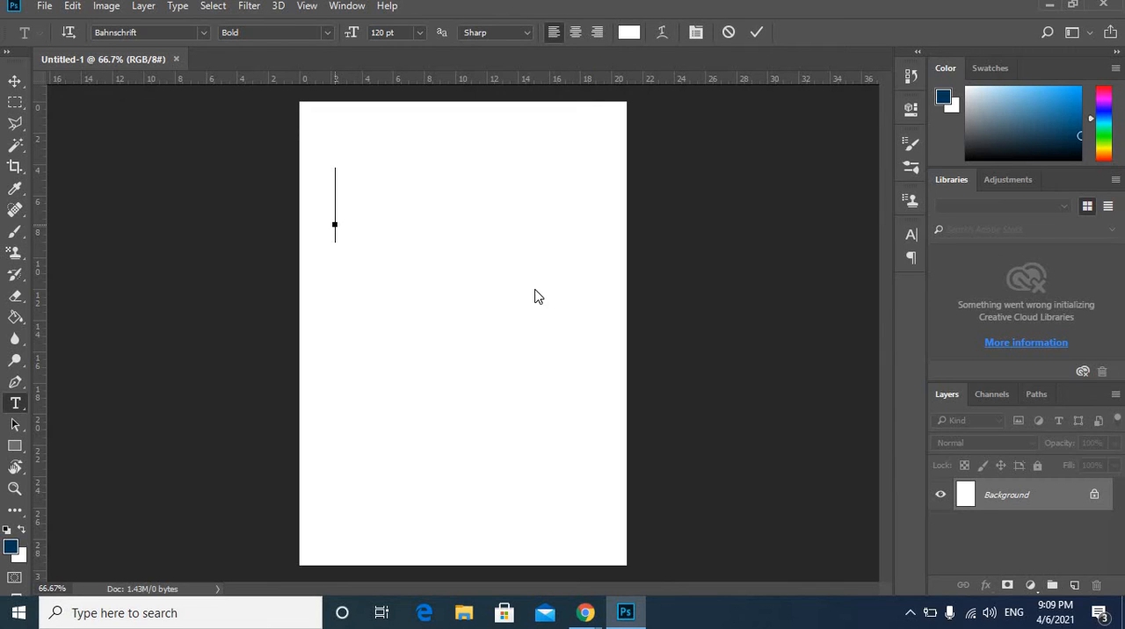
text(Ph)
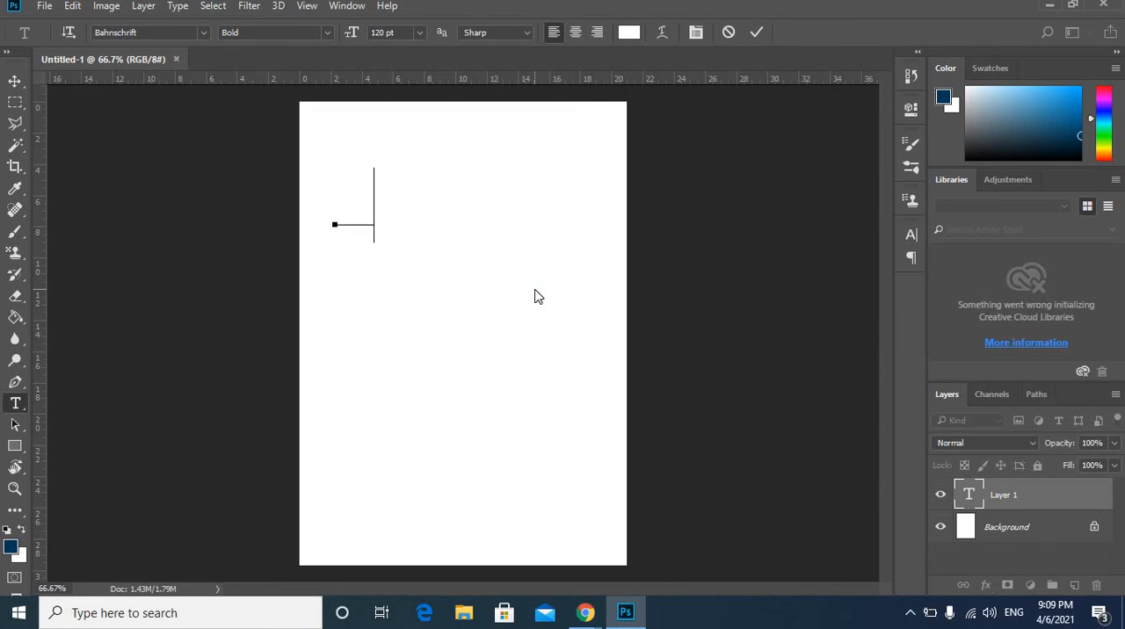
text(it)
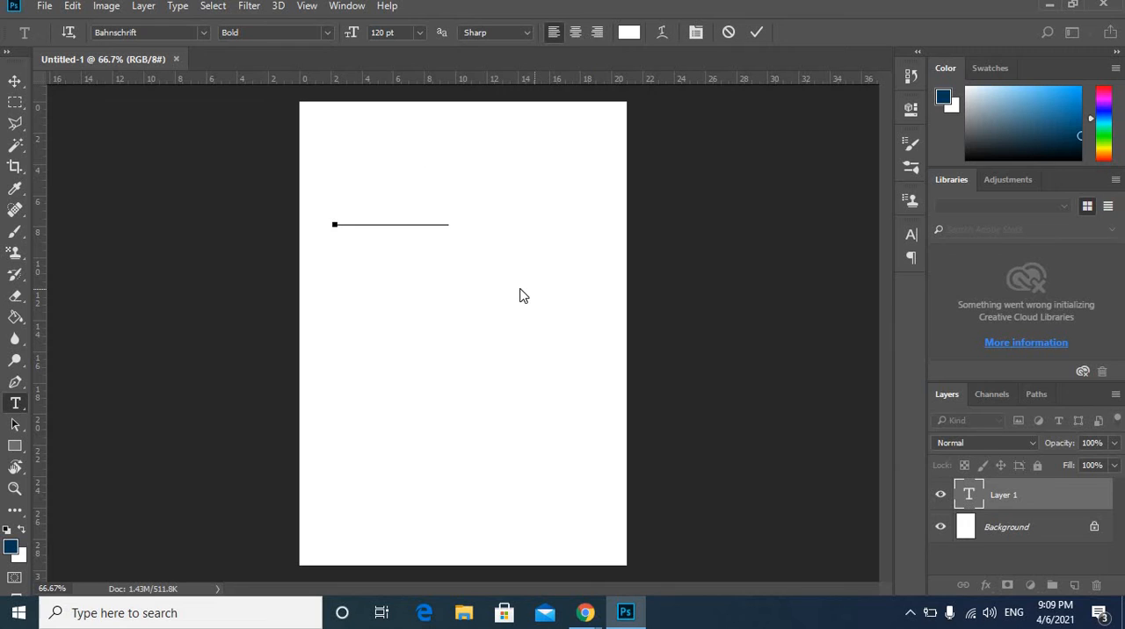
Change the color of the text "Edit" to dark blue (000b9a).
drag(470, 204, 296, 184)
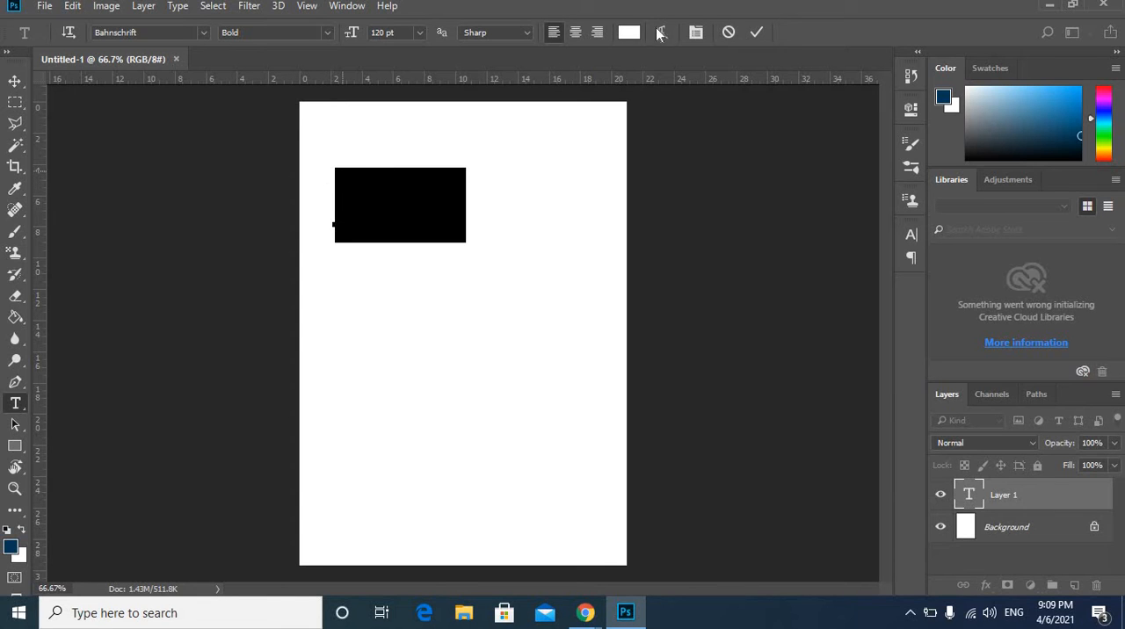
click(629, 33)
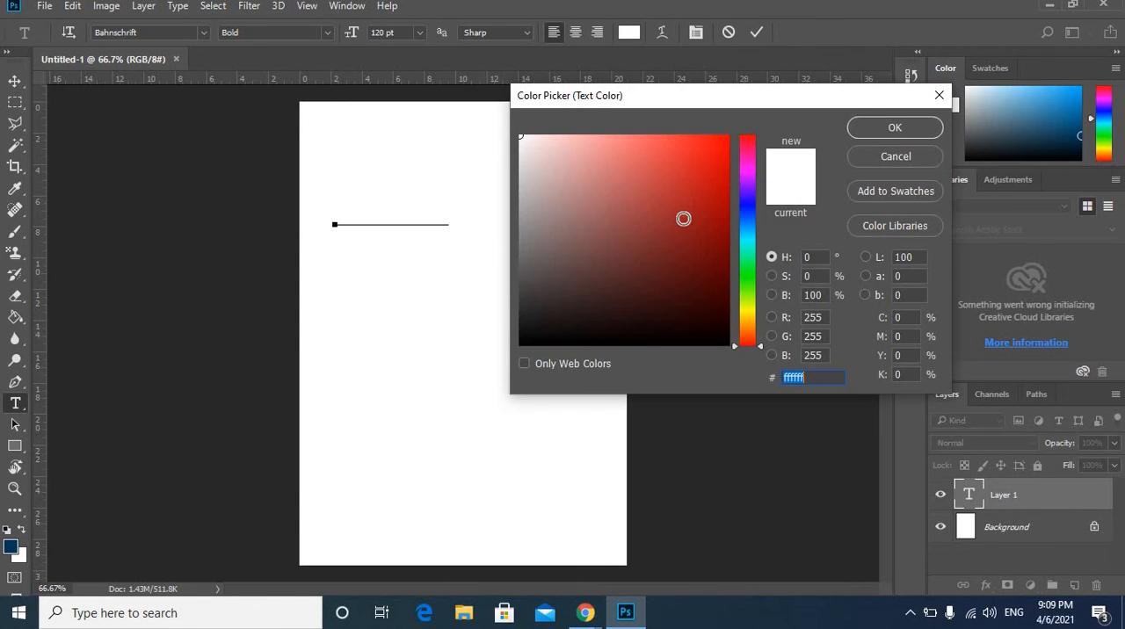
drag(666, 218, 755, 219)
click(750, 208)
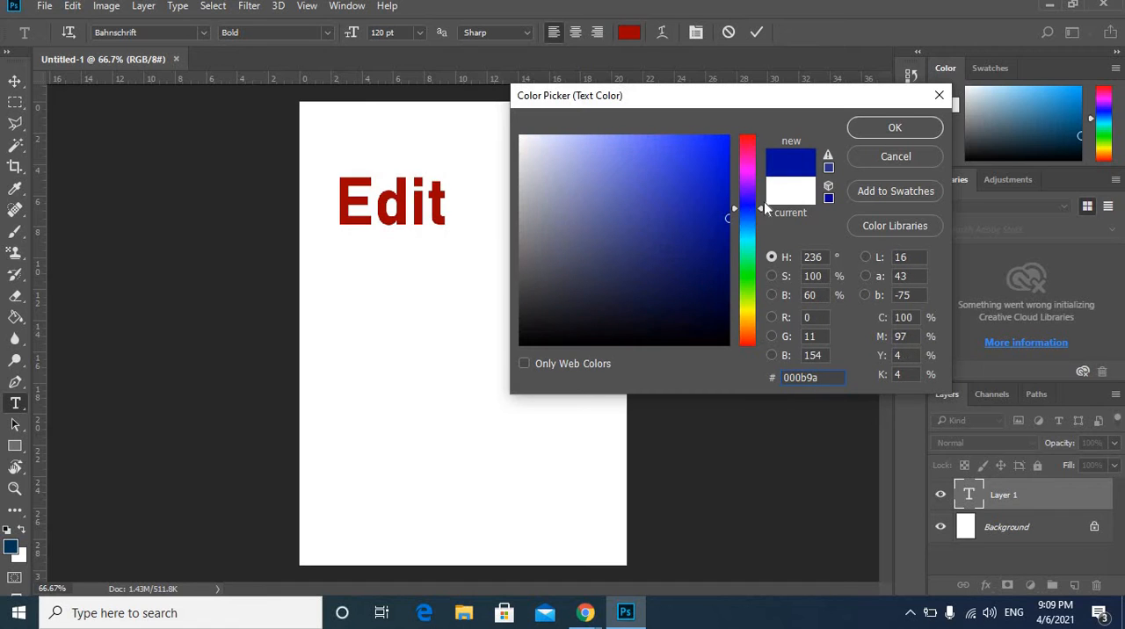
click(895, 129)
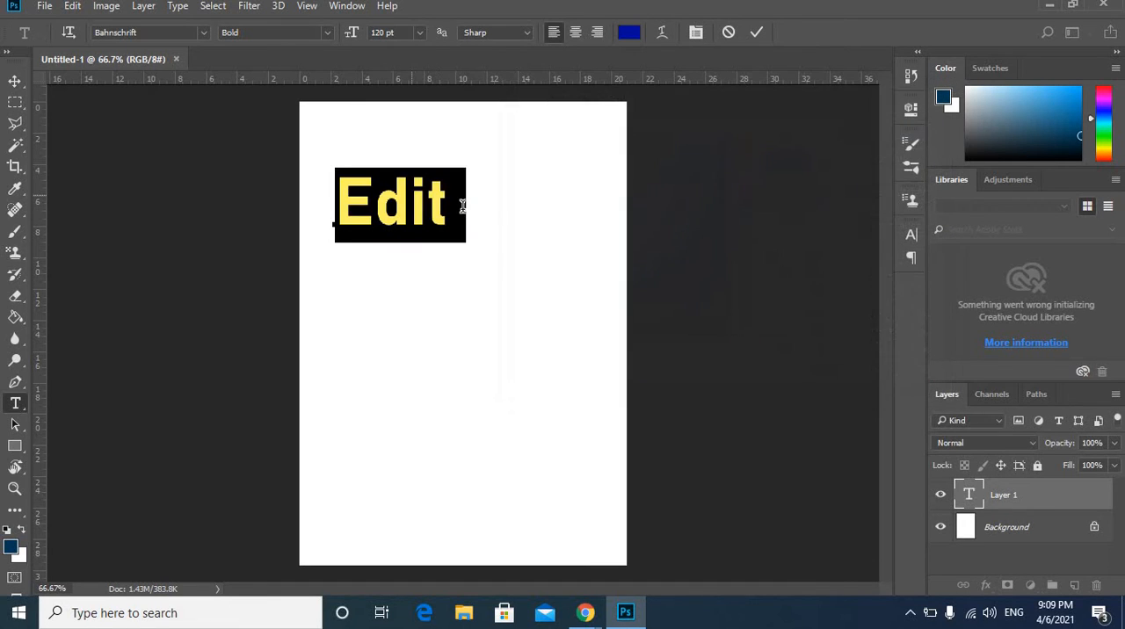
Extend the text to read "Edit with Nat" and commit it.
click(462, 206)
text(with)
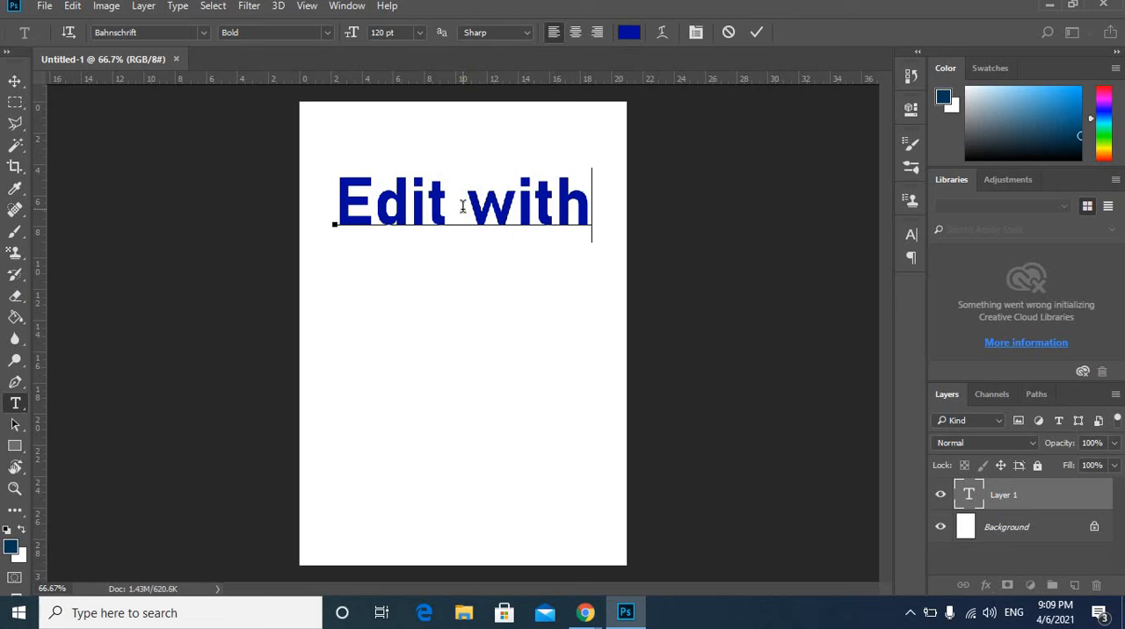
text( Net)
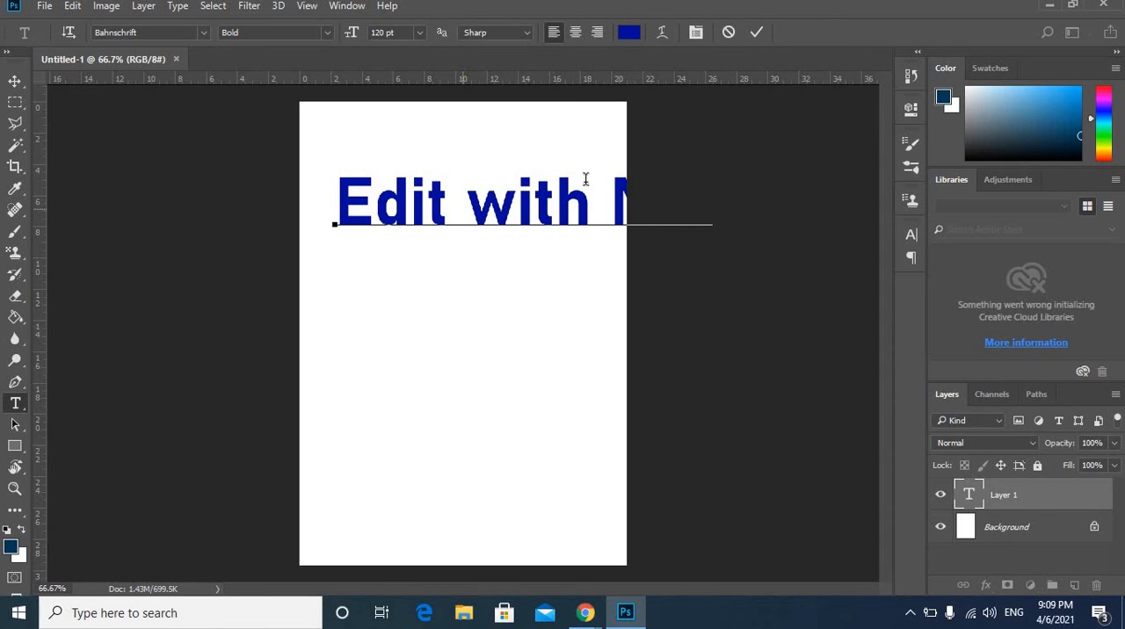
click(756, 32)
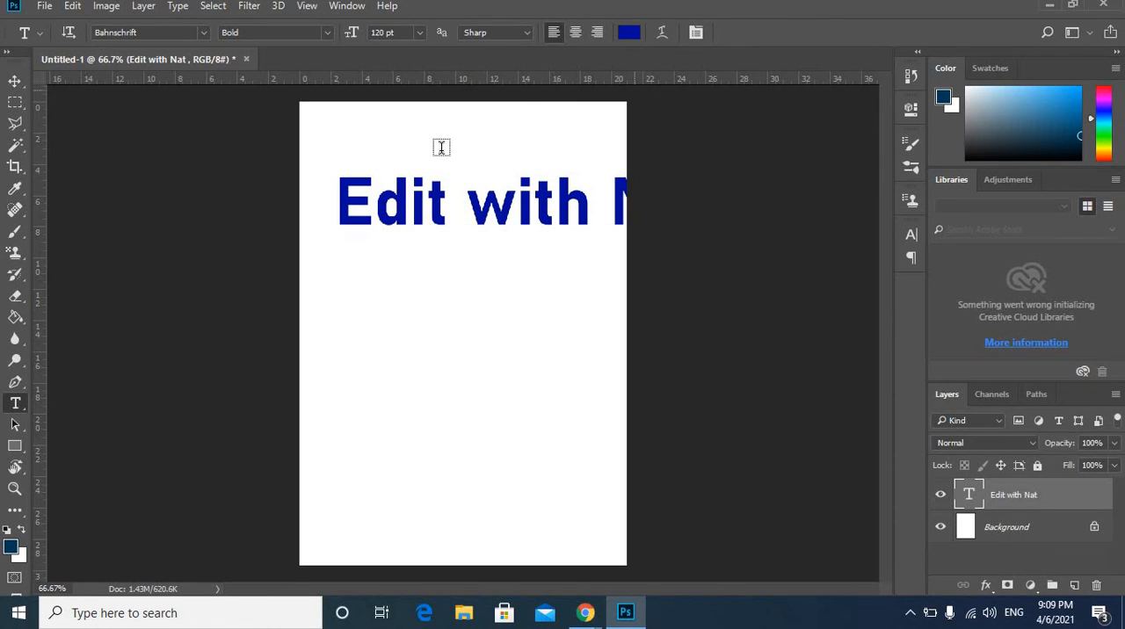
Resize the canvas to 29.7 cm wide by 21 cm high, and move the text down and left so it fits on the page.
click(107, 7)
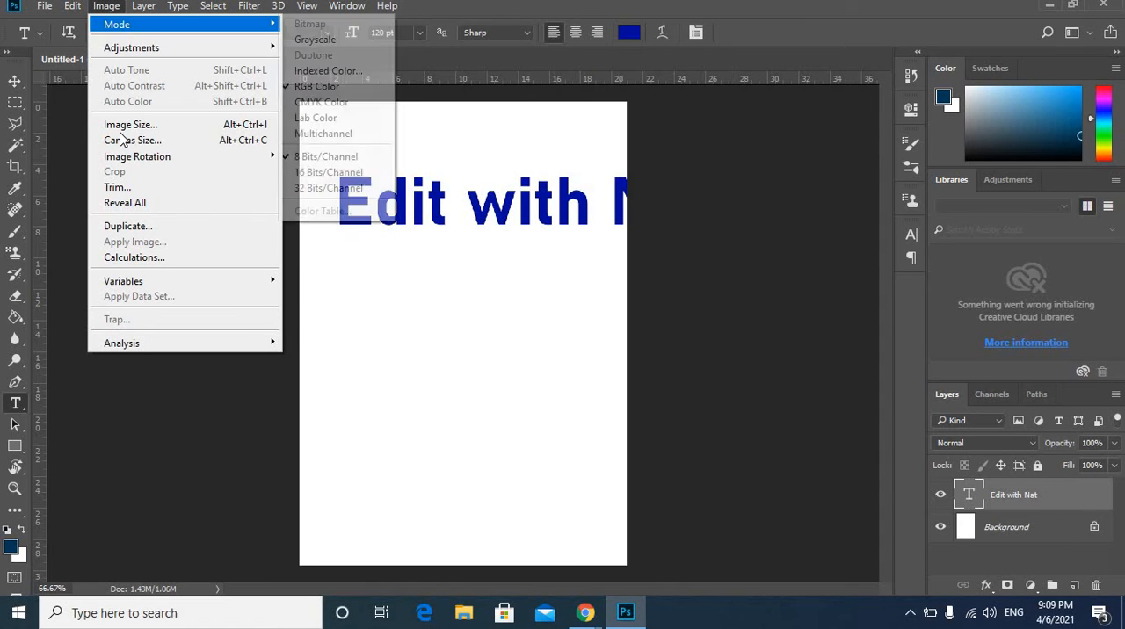
click(122, 140)
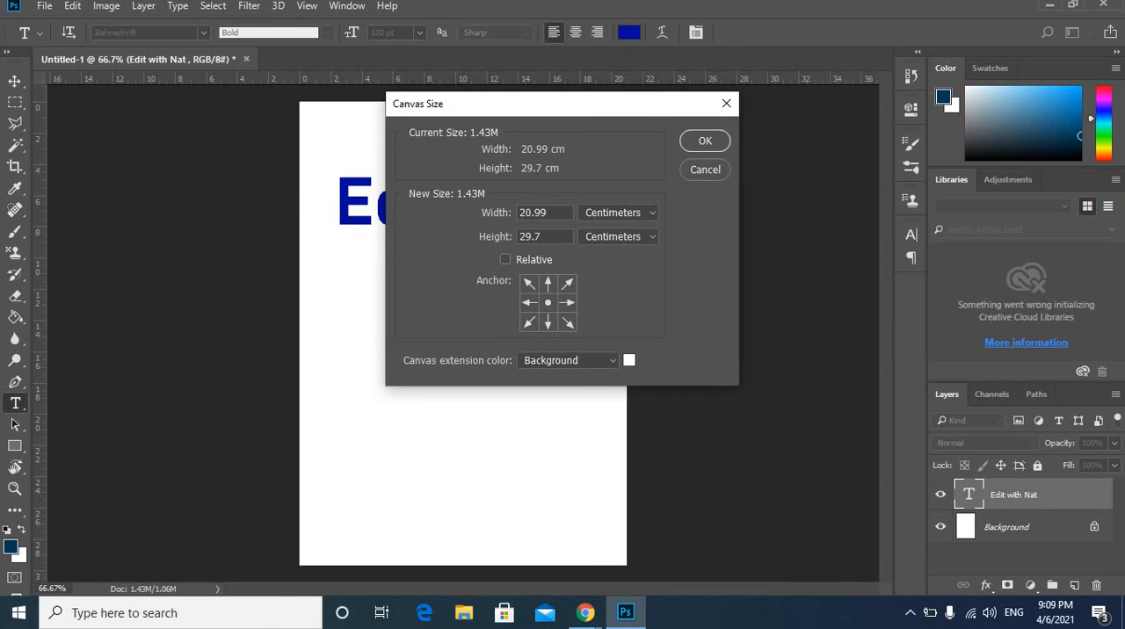
drag(551, 213, 449, 211)
text(29.7)
key(Tab)
text(21)
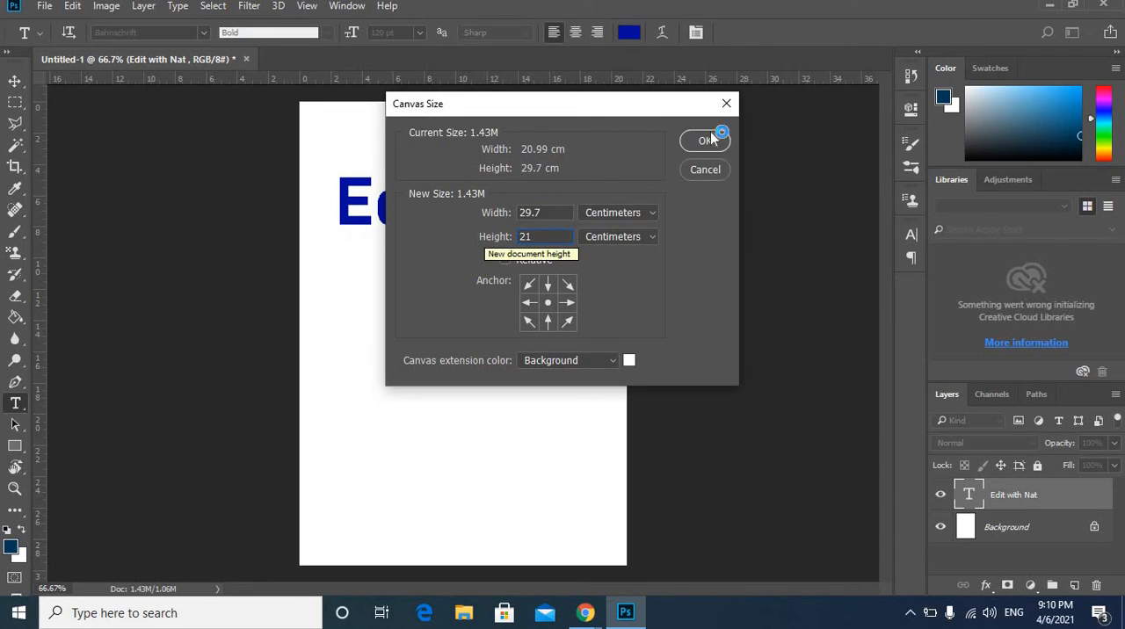
click(708, 146)
click(508, 231)
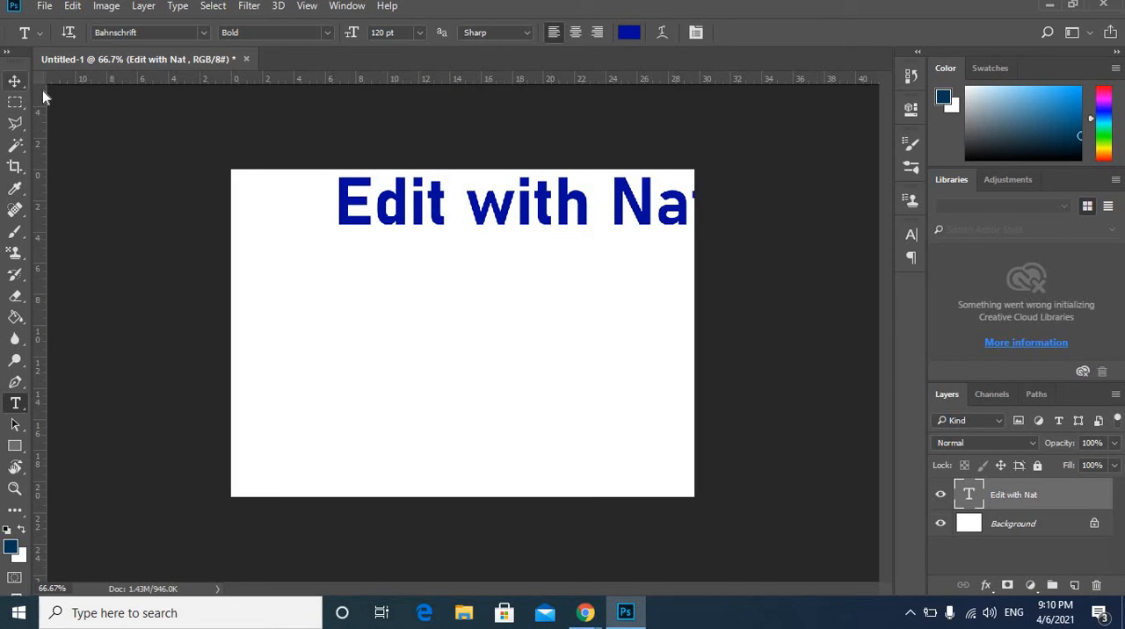
click(15, 81)
drag(528, 214, 491, 285)
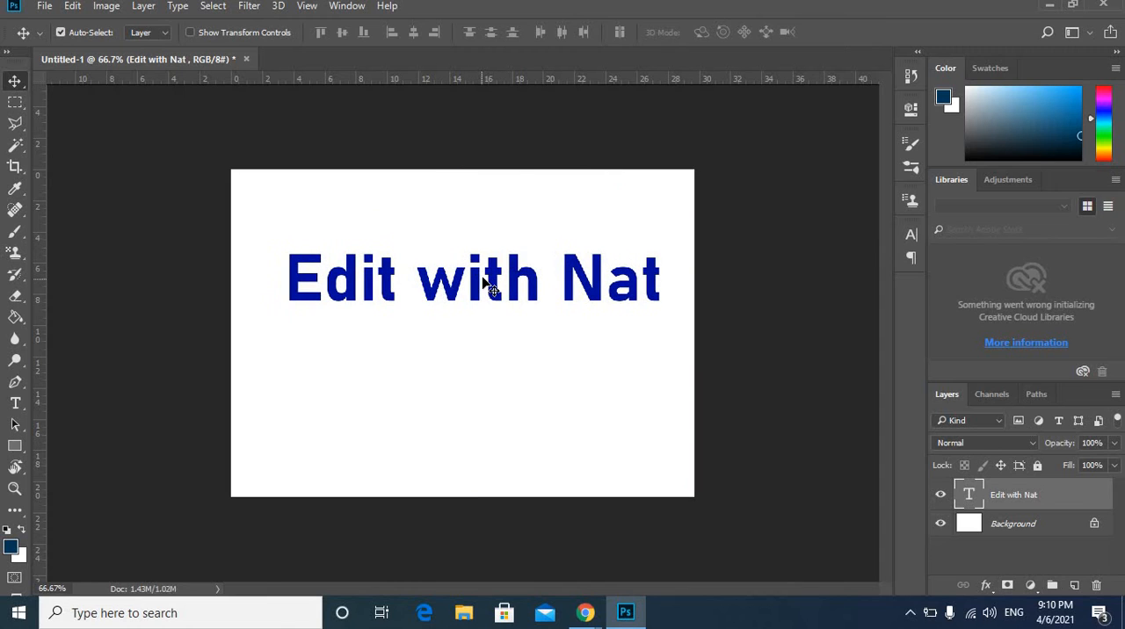
Apply a Bevel & Emboss layer style to the text layer, keeping the text in view.
double_click(1011, 495)
click(1054, 499)
double_click(1052, 497)
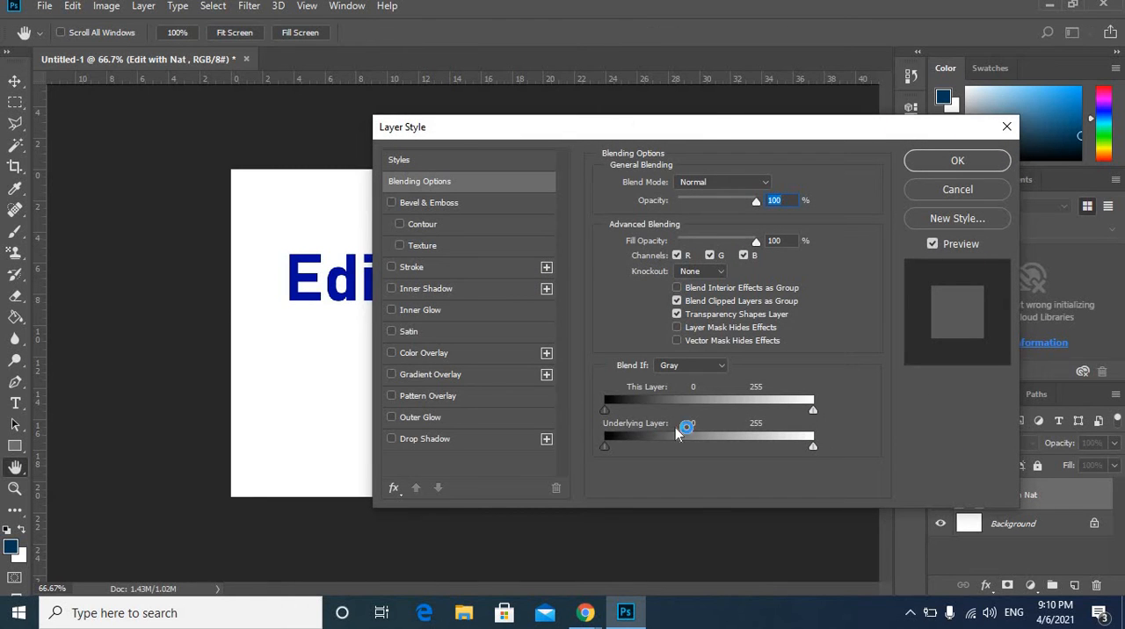
click(145, 11)
click(393, 203)
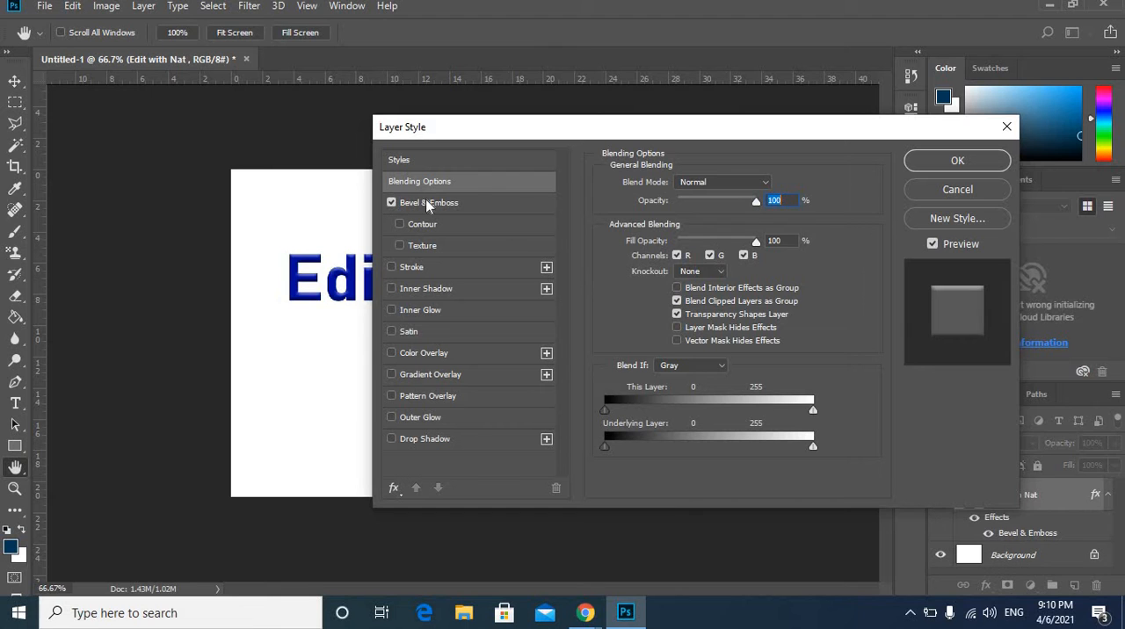
drag(755, 134, 827, 308)
drag(750, 277, 559, 337)
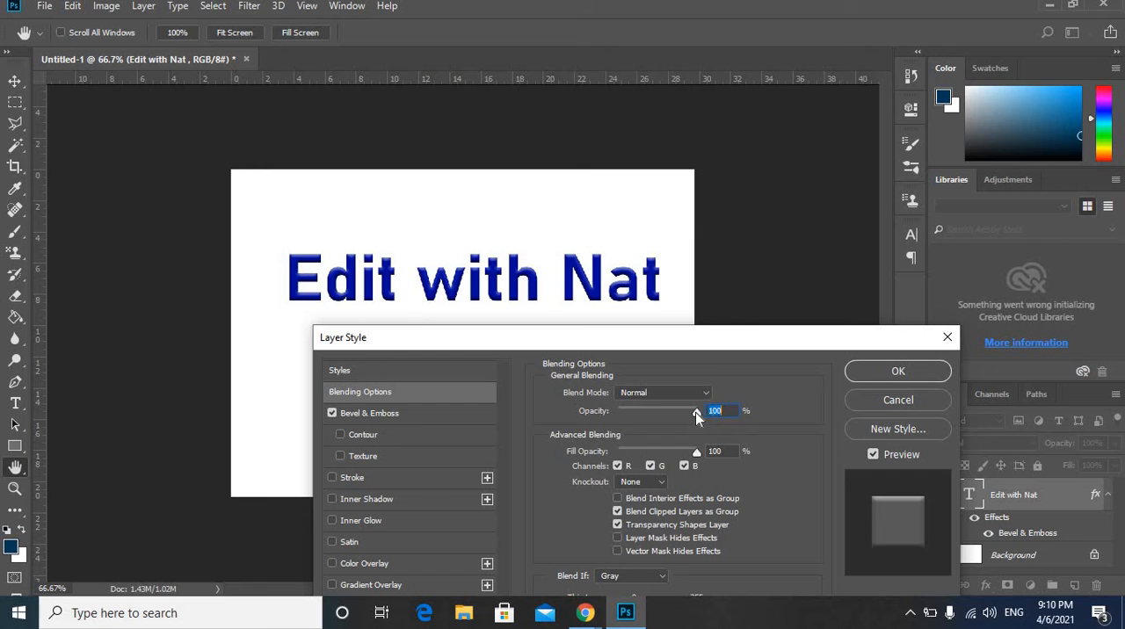
Try out the text layer's opacity and fill opacity, leaving both at 100%.
drag(696, 412, 721, 411)
drag(857, 330, 1046, 155)
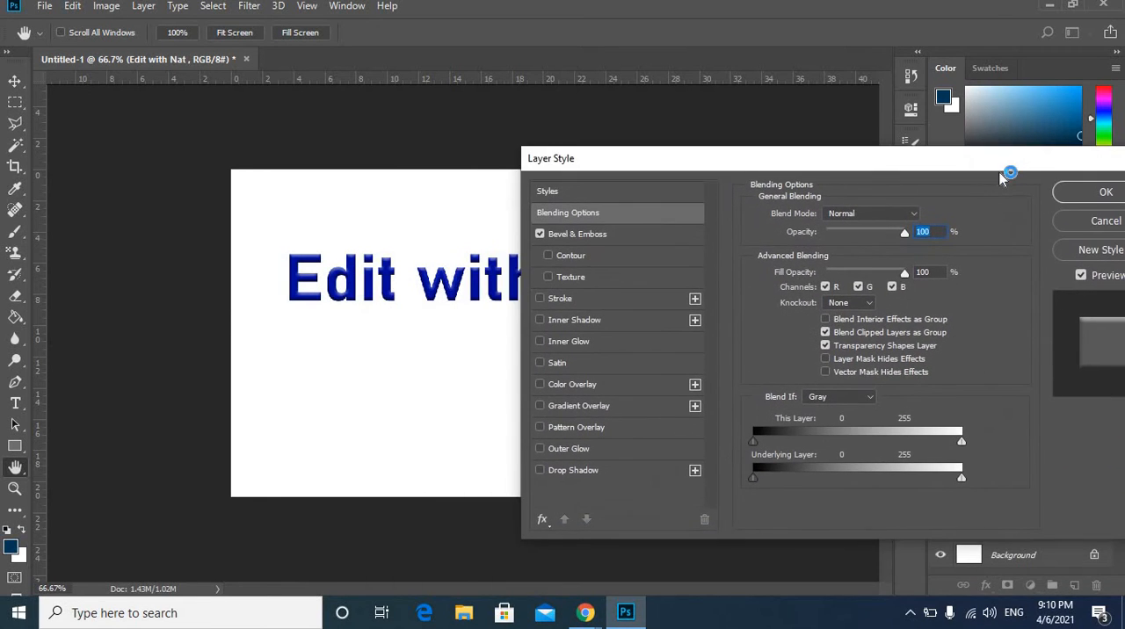
mouse_move(910, 277)
mouse_down()
mouse_move(866, 274)
mouse_move(906, 273)
mouse_up()
drag(720, 176, 727, 193)
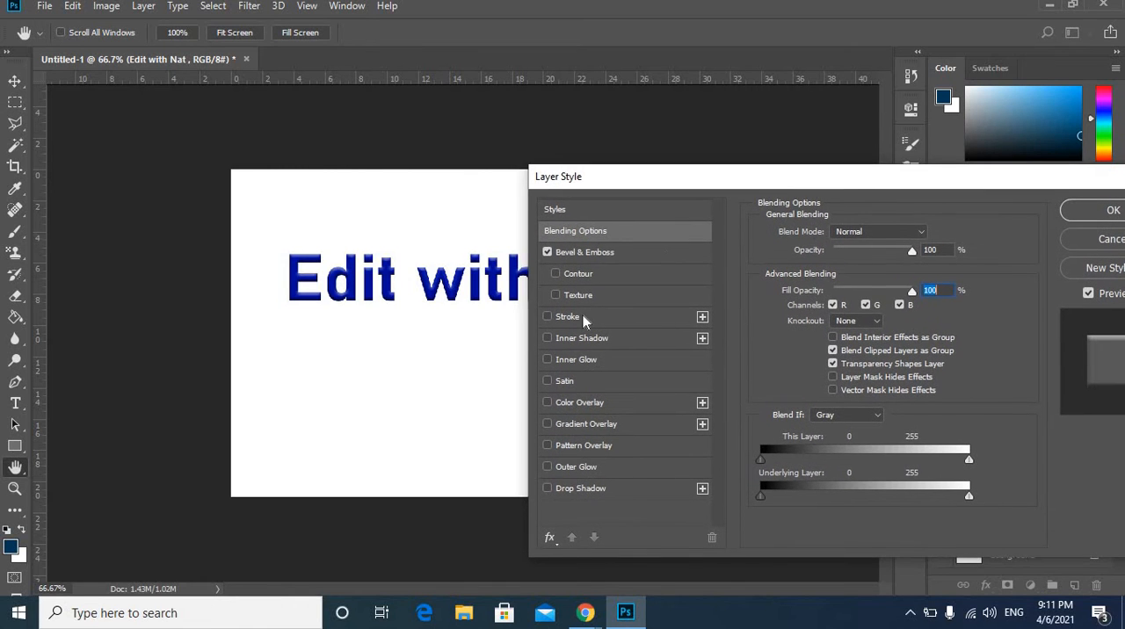
Add a Stroke effect to the text and set its color to bright red (ff0000).
click(573, 320)
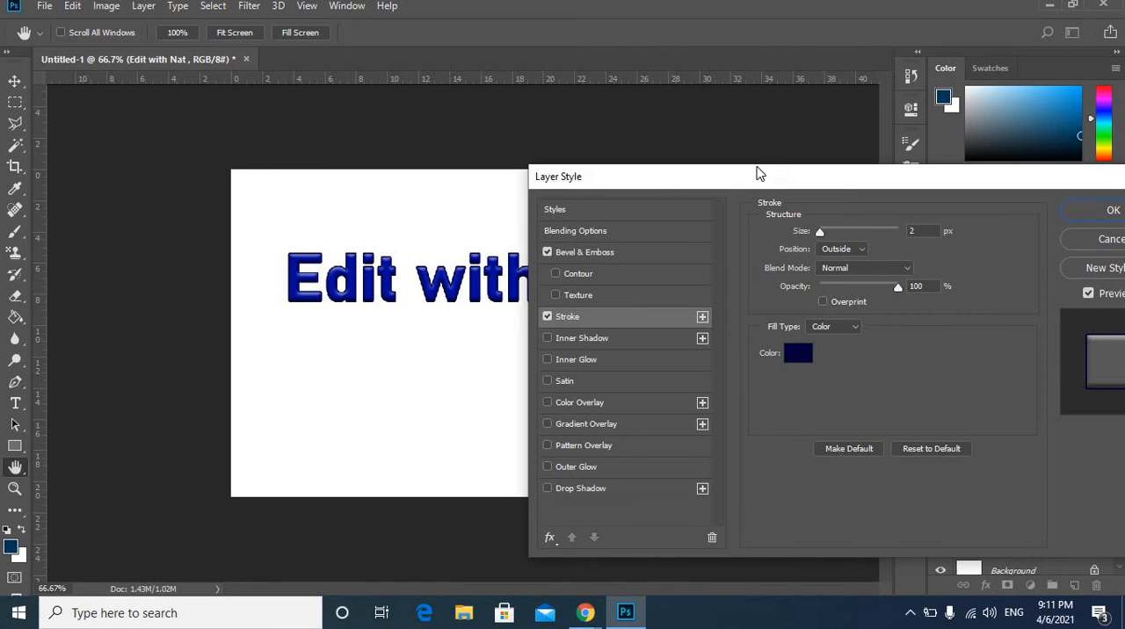
drag(762, 173, 757, 154)
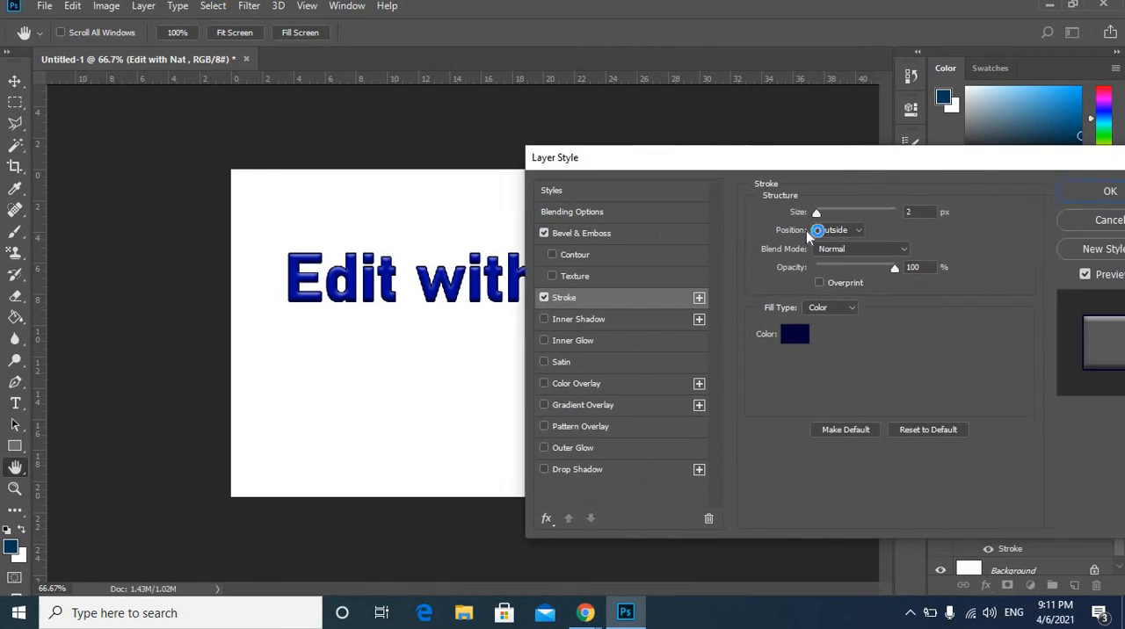
click(809, 339)
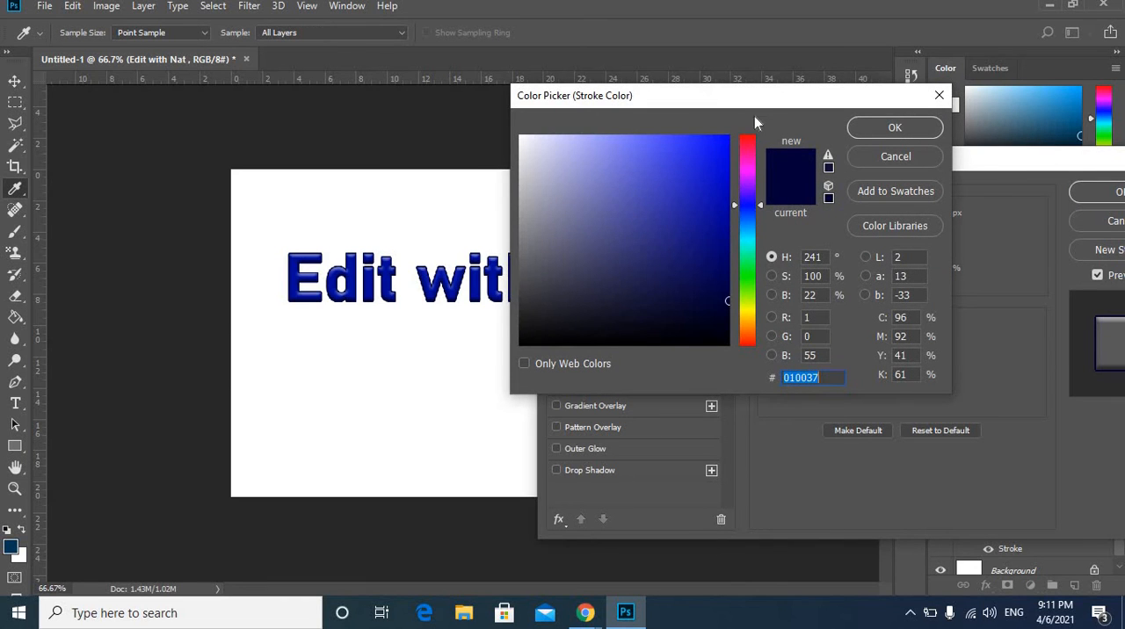
click(752, 127)
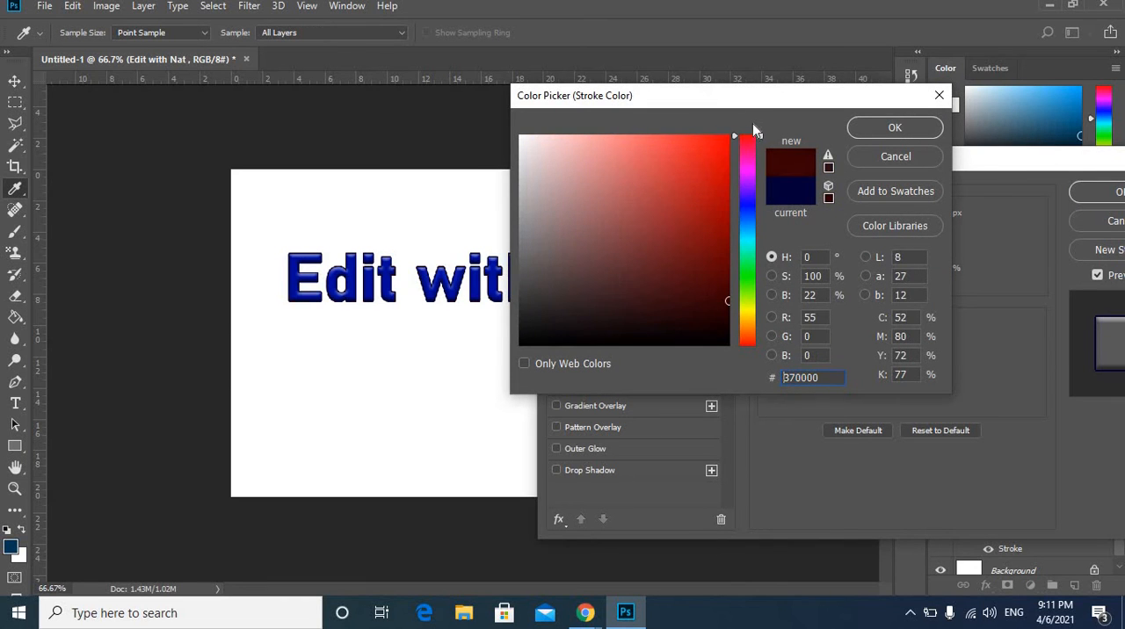
click(745, 303)
drag(746, 305, 752, 308)
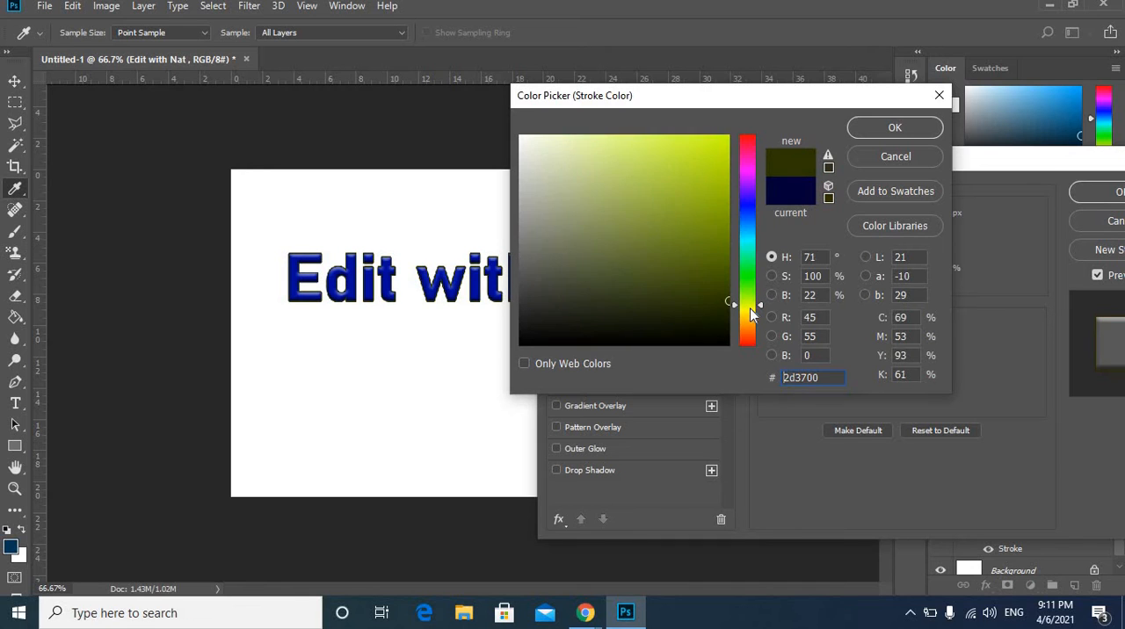
mouse_move(711, 244)
mouse_down()
mouse_move(743, 148)
mouse_move(768, 116)
mouse_up()
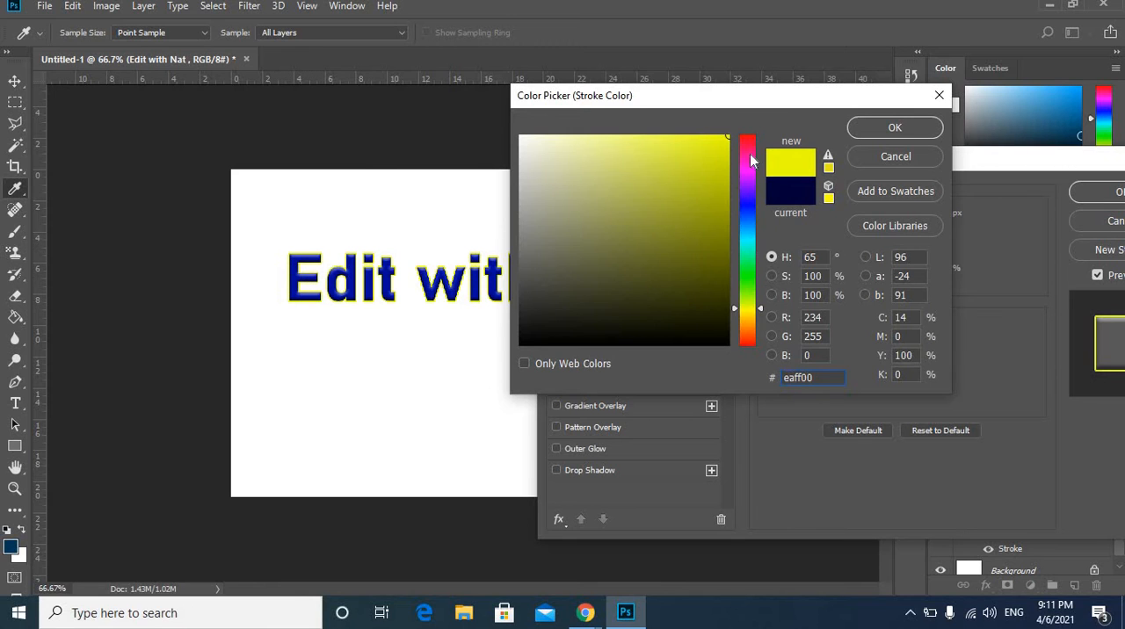
click(754, 129)
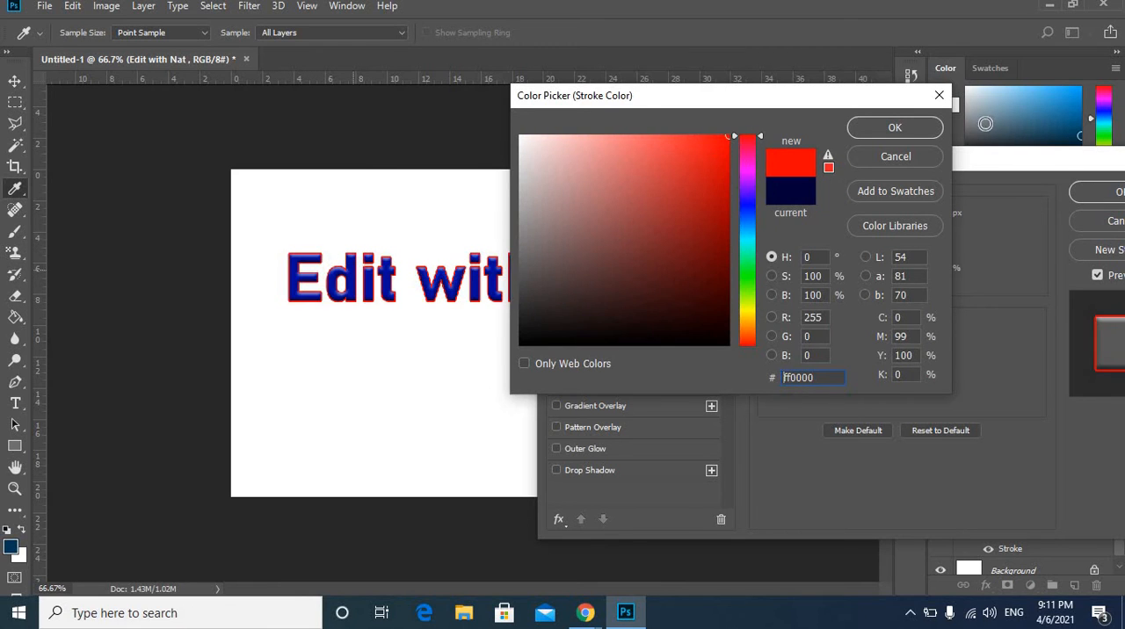
click(895, 128)
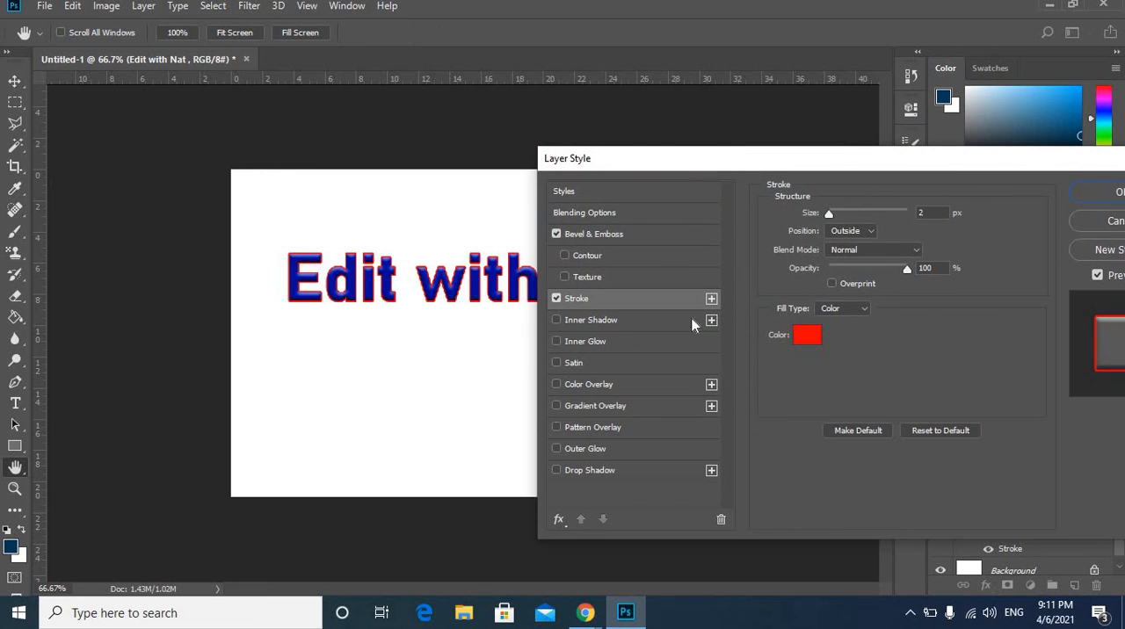
Try an Inner Shadow on the text with 66% opacity, 5° angle and 39 px distance, and turn it off again.
click(615, 319)
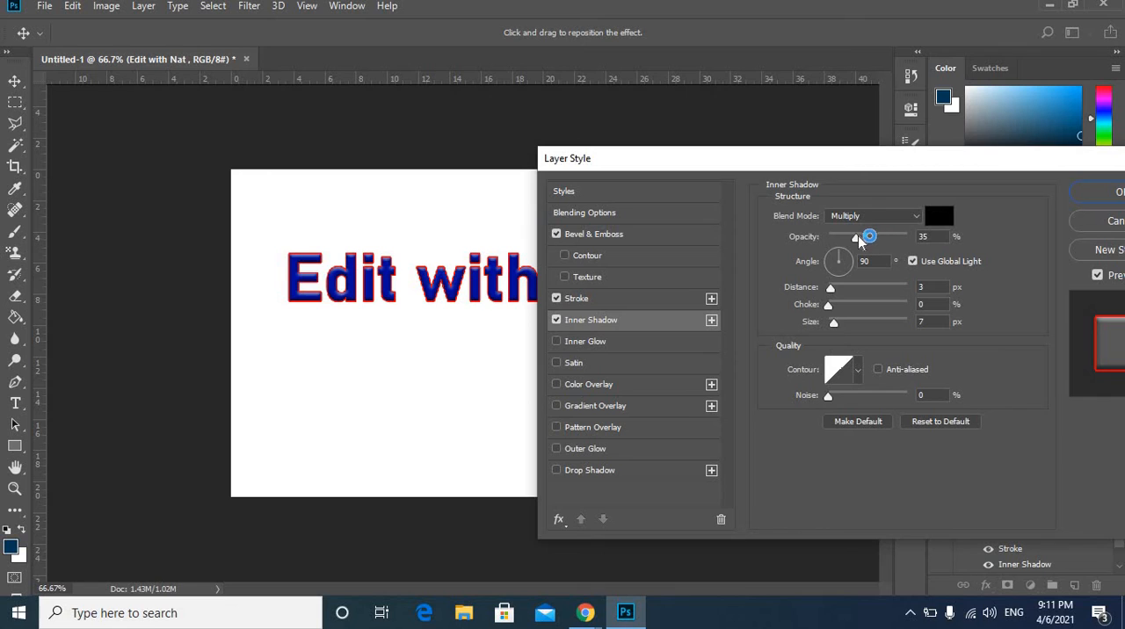
drag(859, 241, 881, 238)
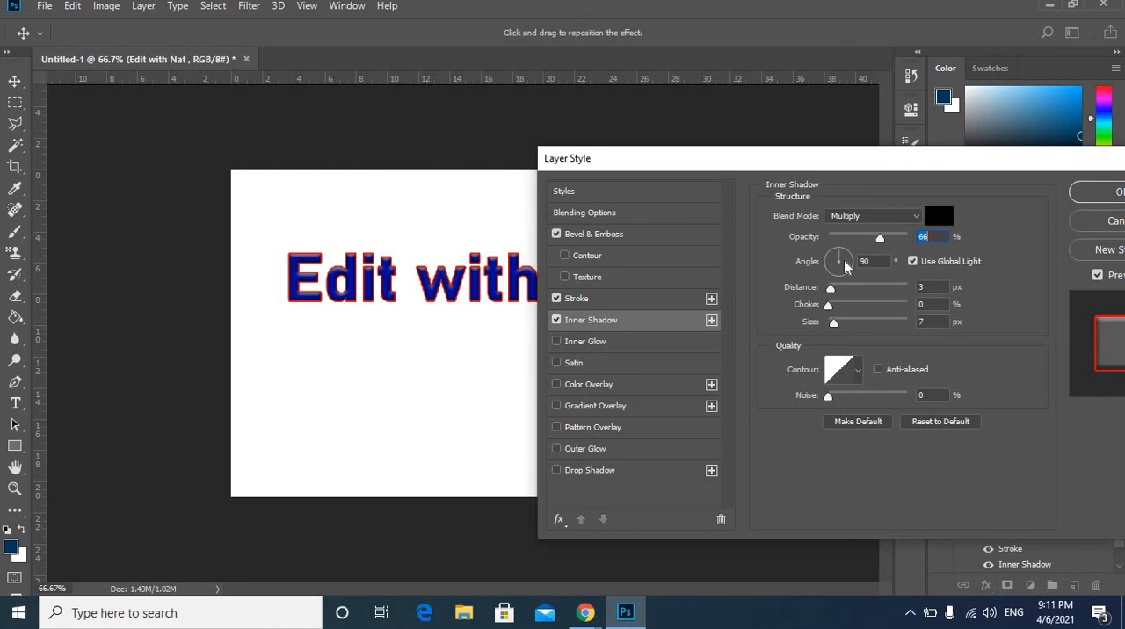
click(850, 263)
click(850, 263)
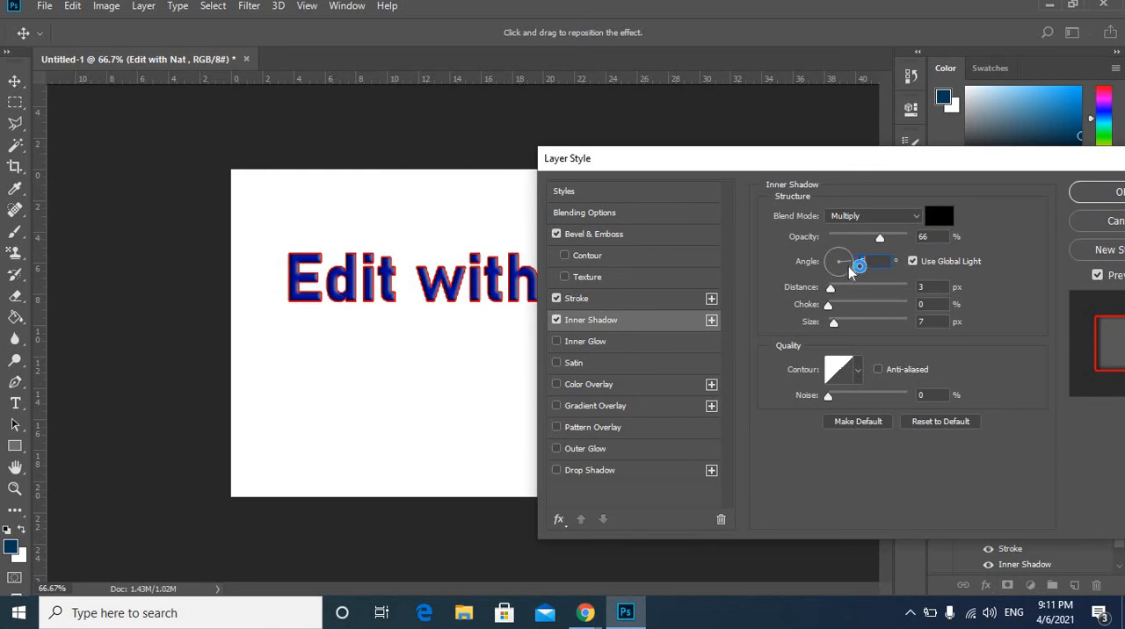
mouse_move(858, 296)
mouse_down()
mouse_move(878, 298)
mouse_move(860, 298)
mouse_up()
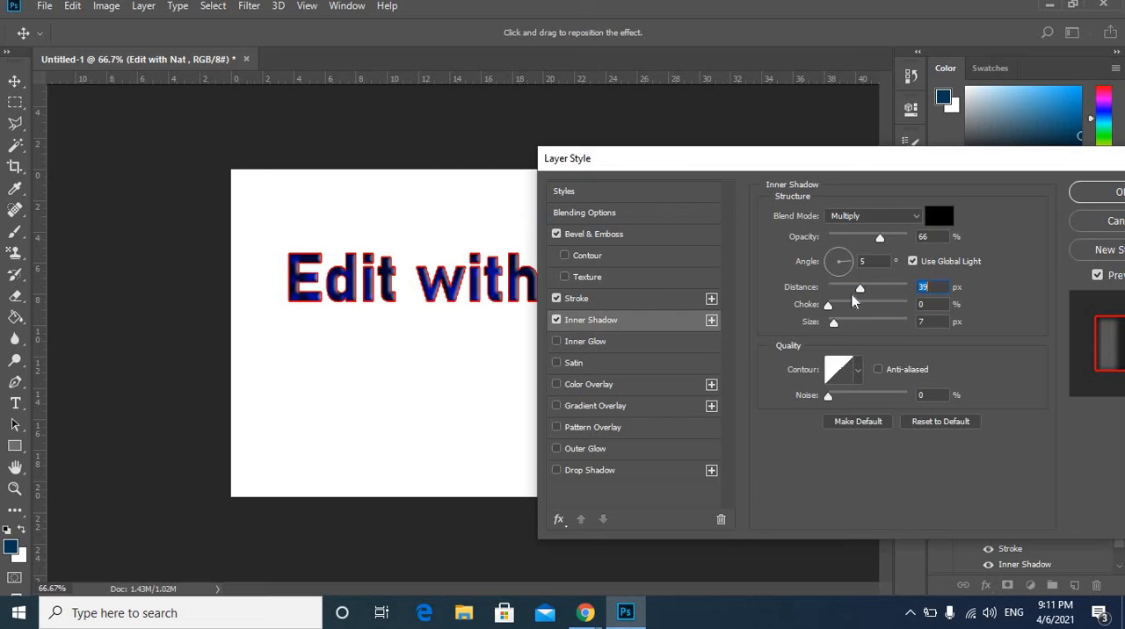
click(556, 321)
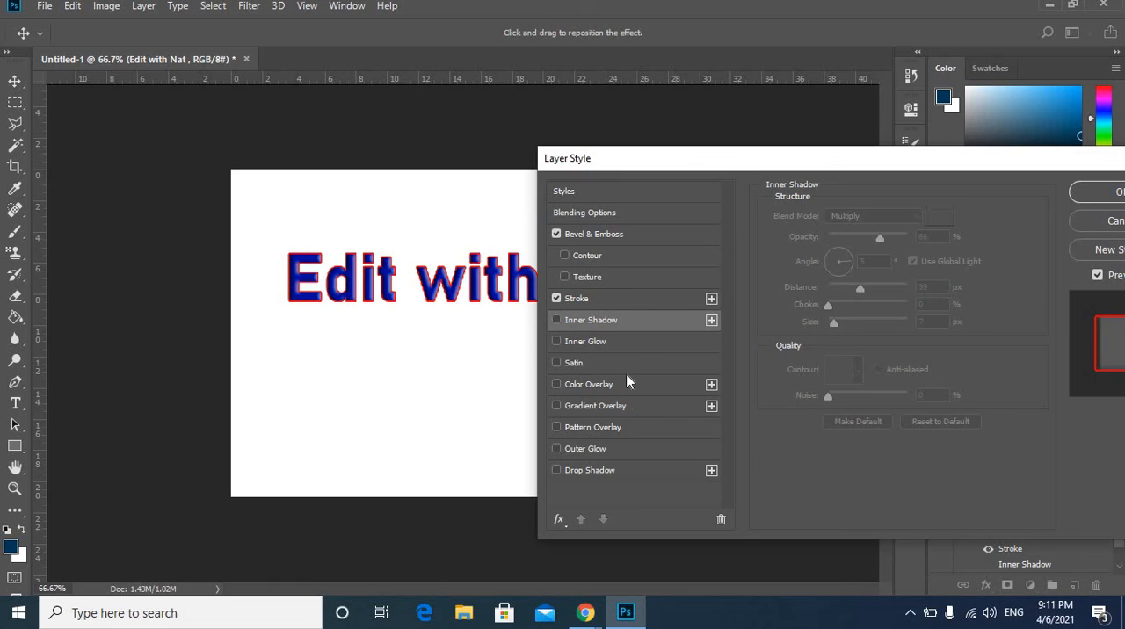
Add a Drop Shadow to the text with 55% opacity, a 63° angle and 13 px distance.
click(560, 472)
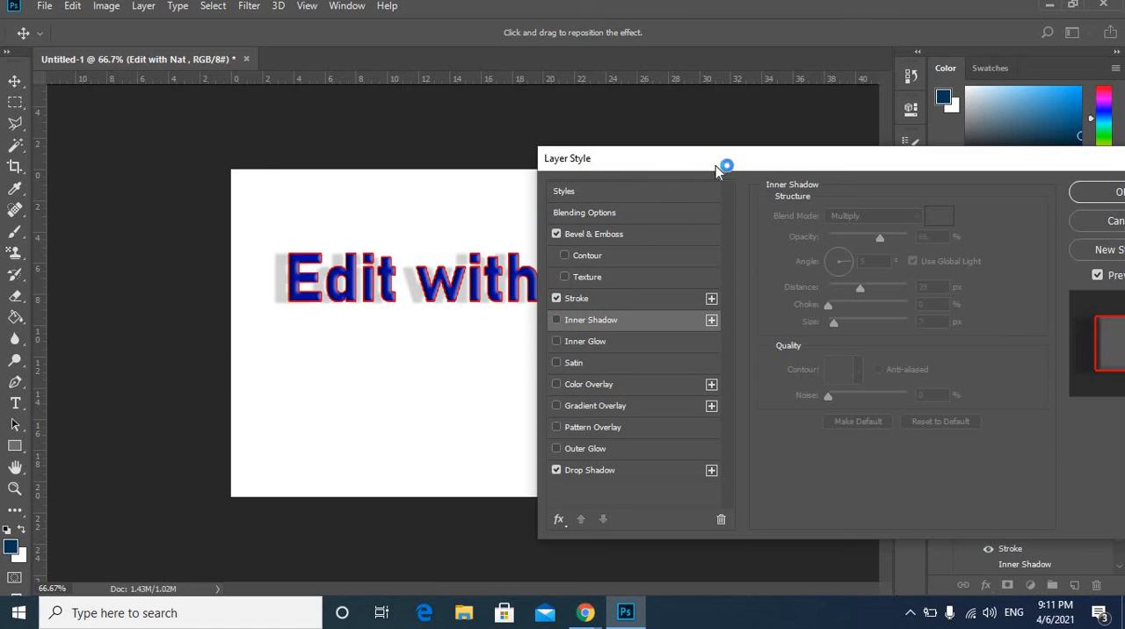
drag(738, 156, 794, 164)
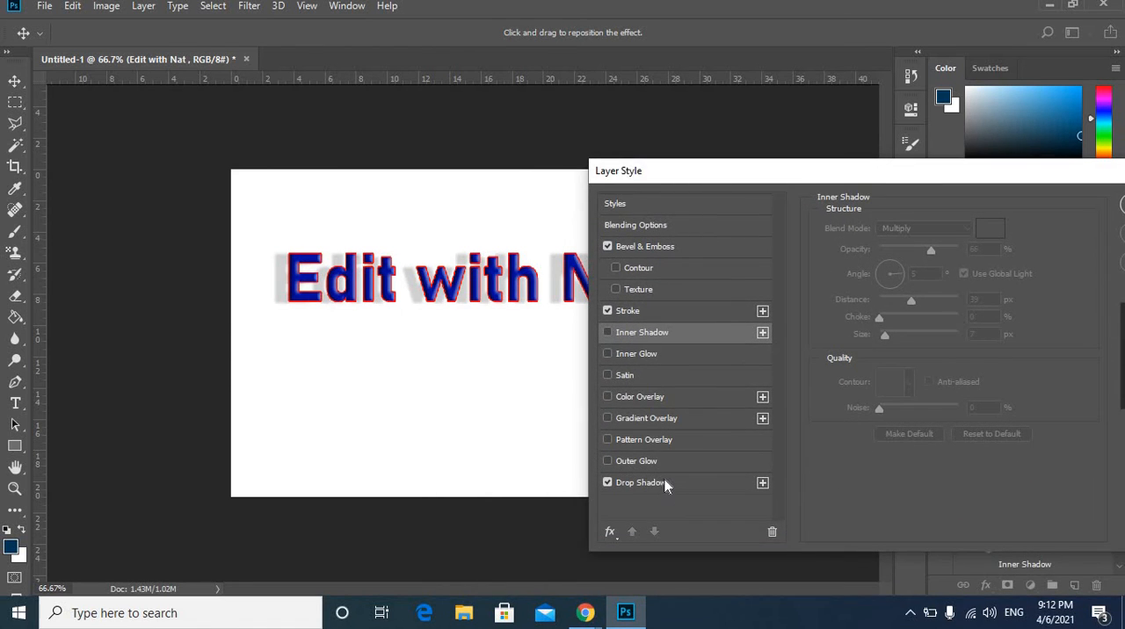
click(663, 481)
click(914, 253)
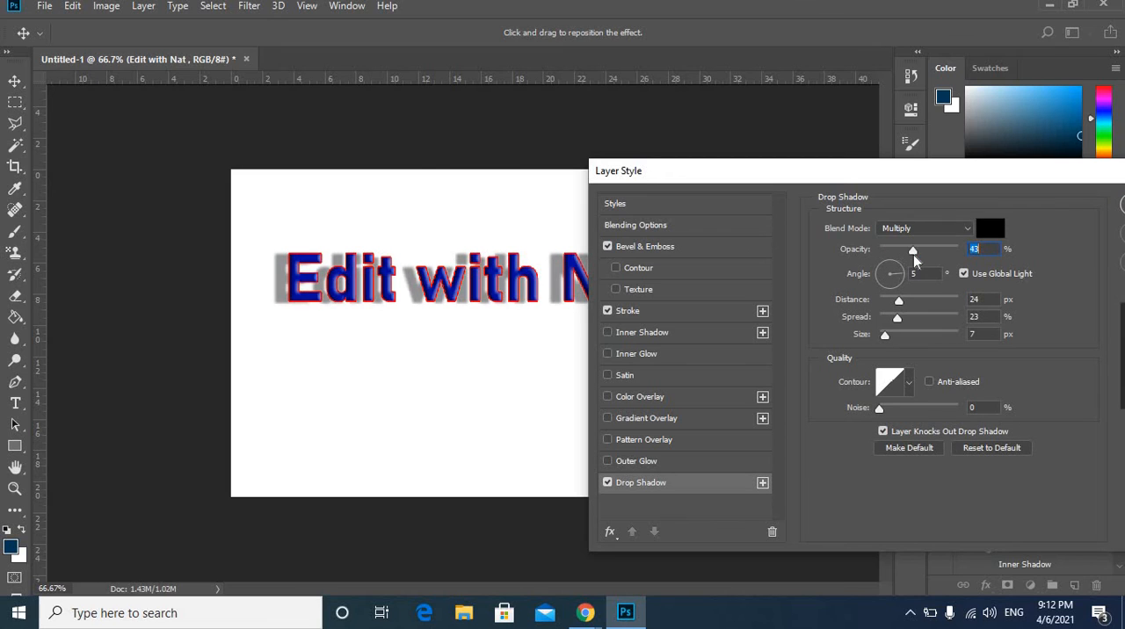
click(924, 252)
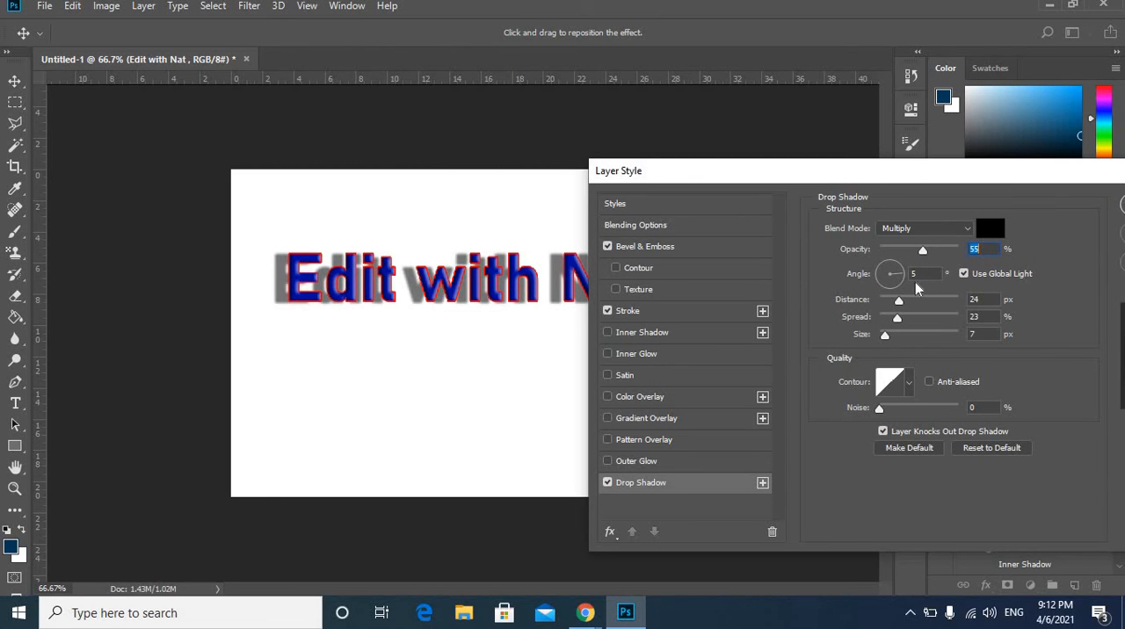
drag(897, 272, 894, 264)
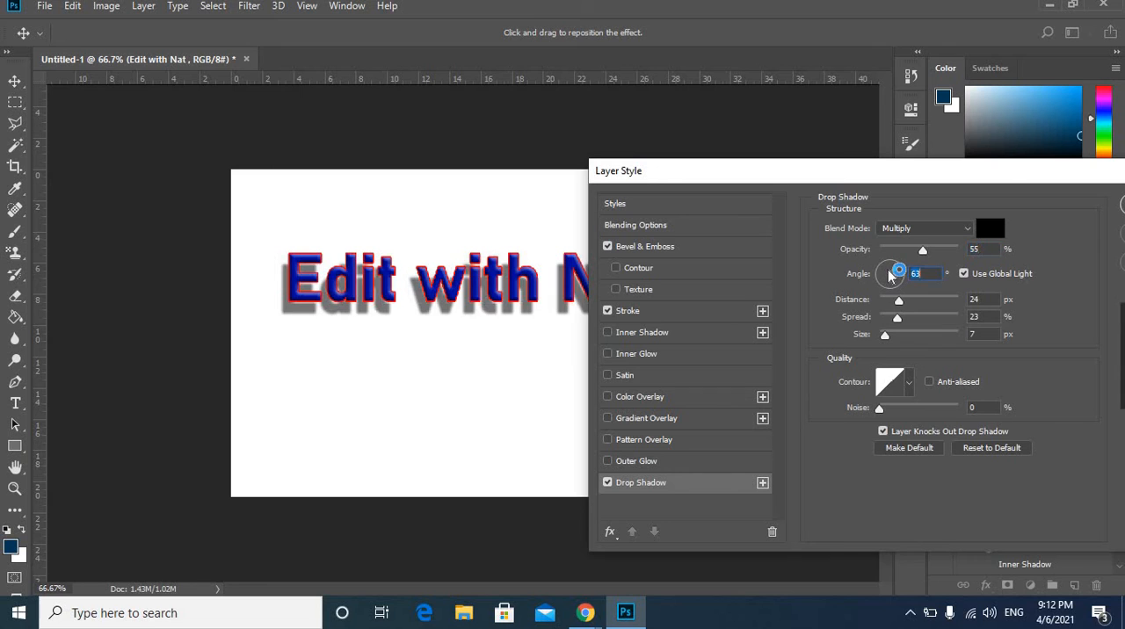
mouse_move(901, 304)
mouse_down()
mouse_move(936, 303)
mouse_move(891, 305)
mouse_up()
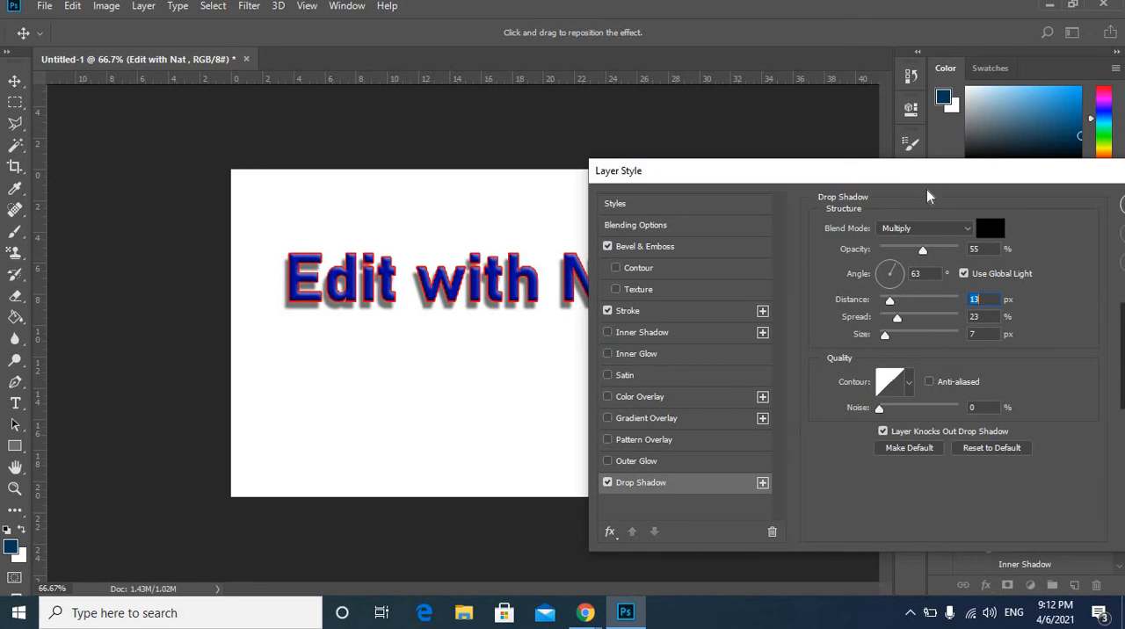
Turn on Color Overlay for the text and inspect the drop shadow's contour curve, leaving it Linear.
drag(929, 174, 851, 202)
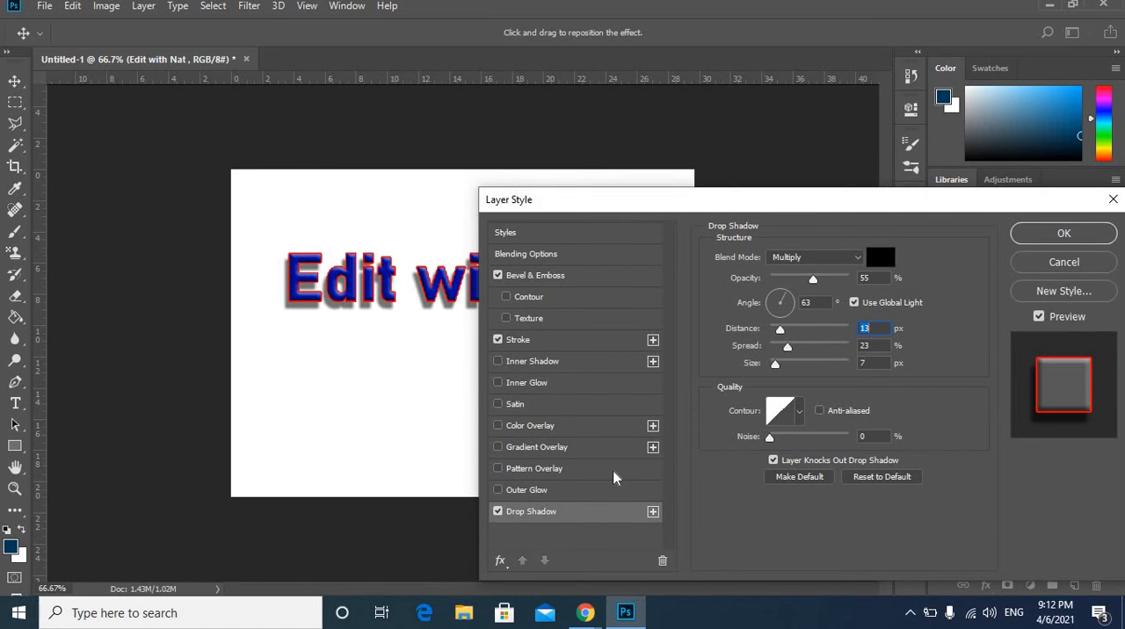
click(499, 427)
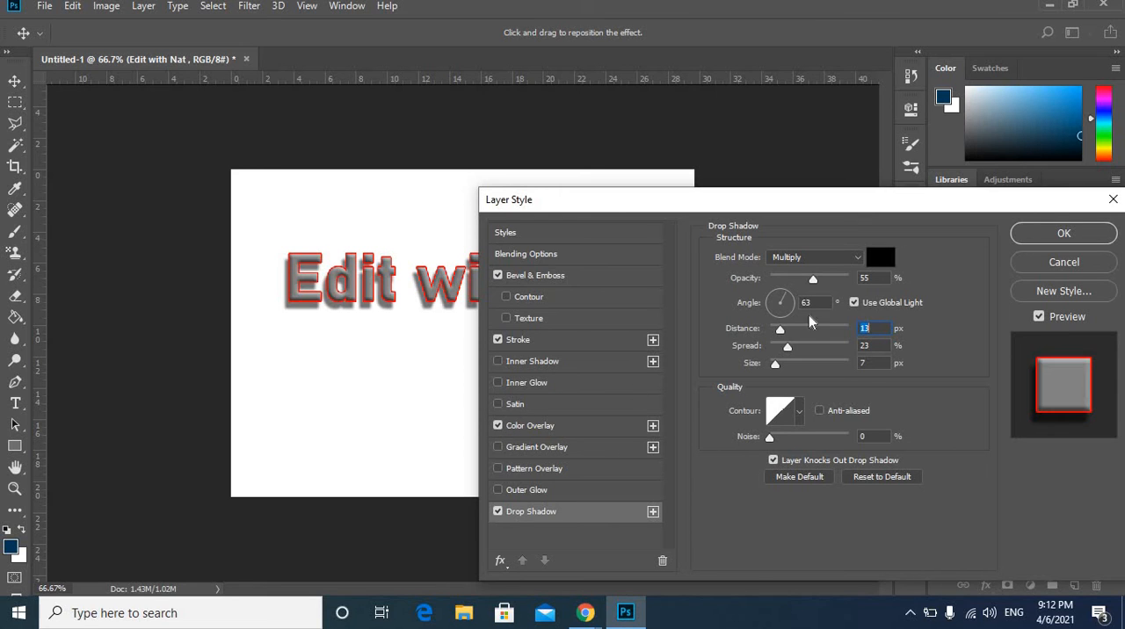
click(785, 417)
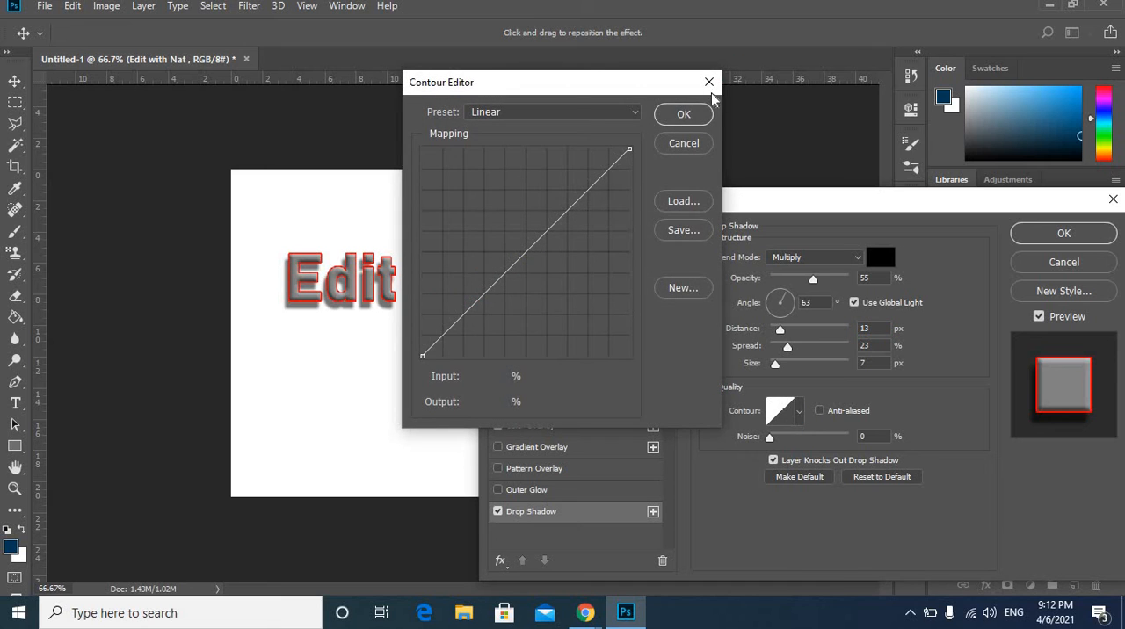
key(Return)
Set the drop shadow's color to dark pink (8b2f67) and its opacity to 100%.
click(880, 258)
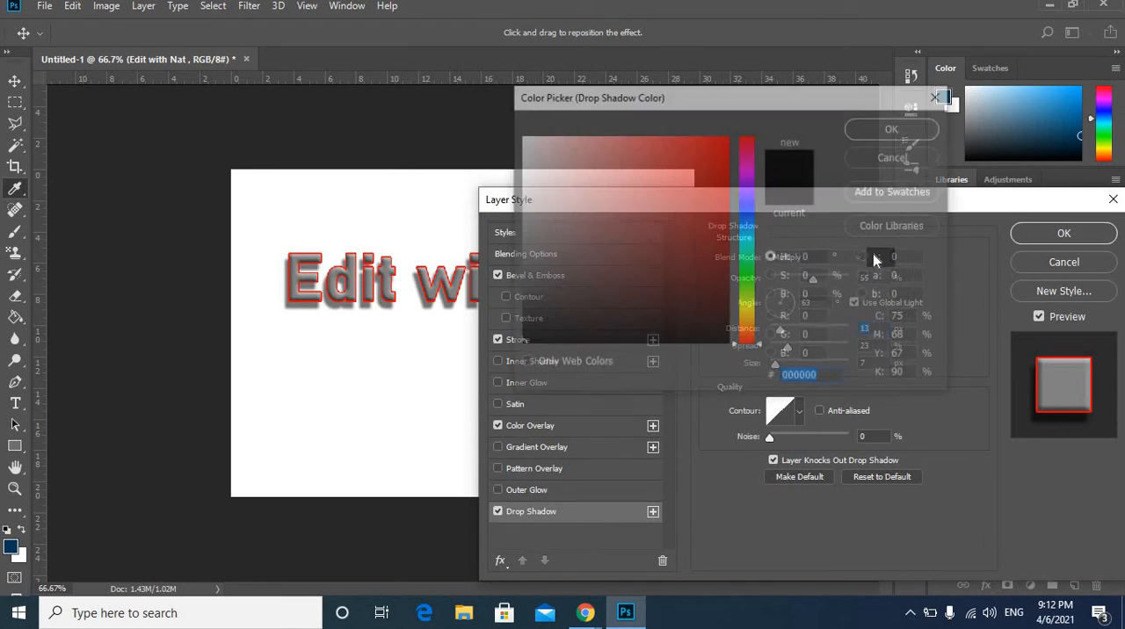
click(749, 205)
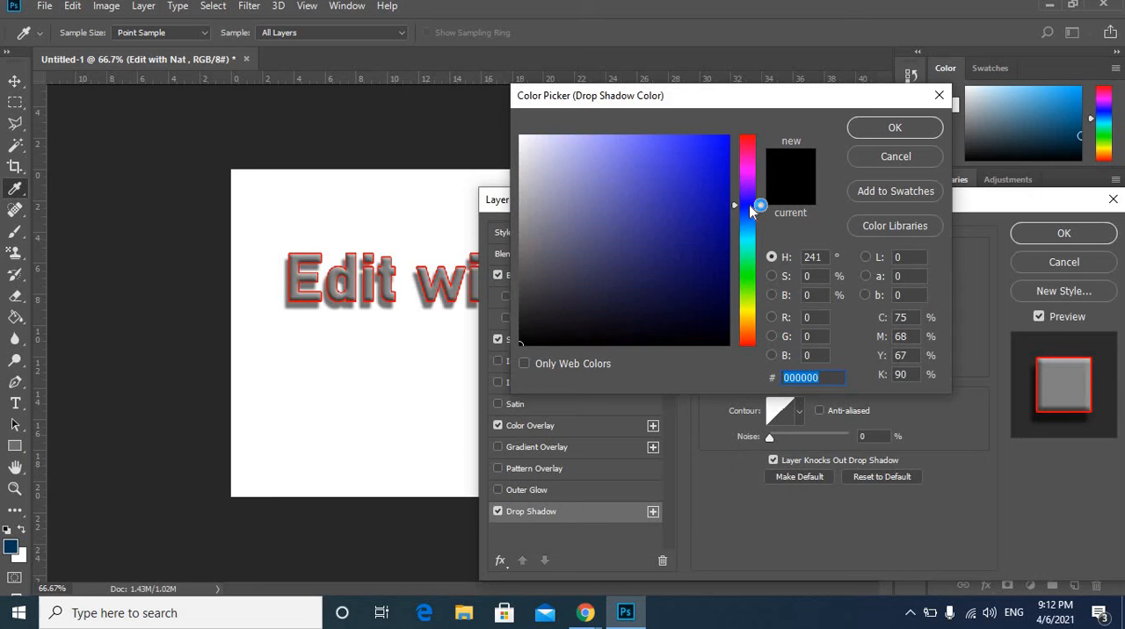
click(749, 156)
click(686, 182)
click(658, 232)
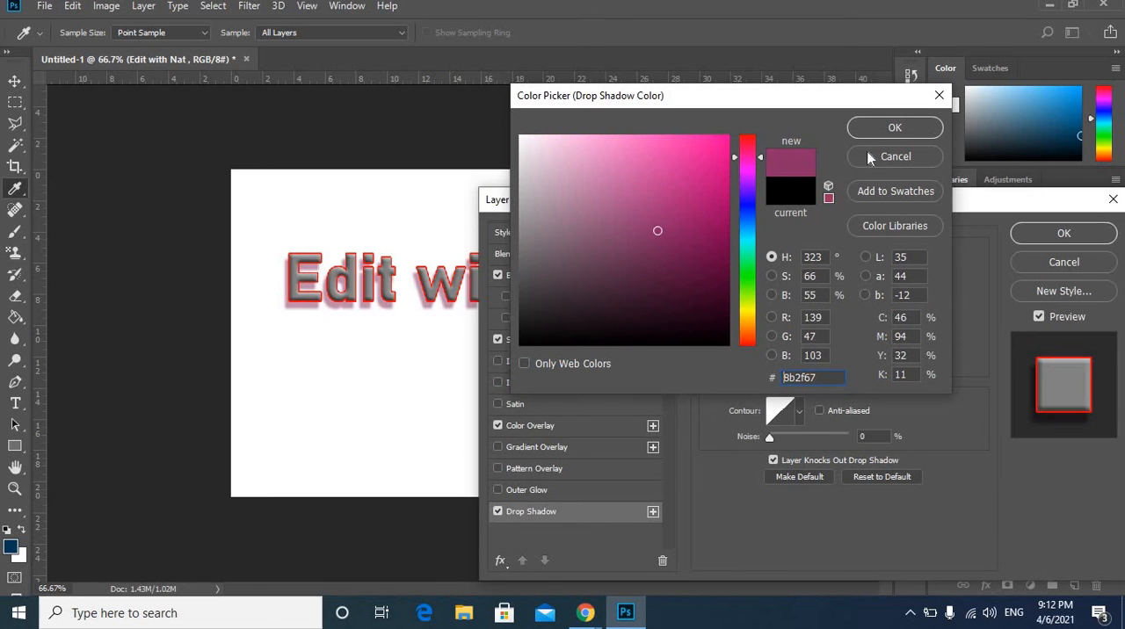
click(900, 133)
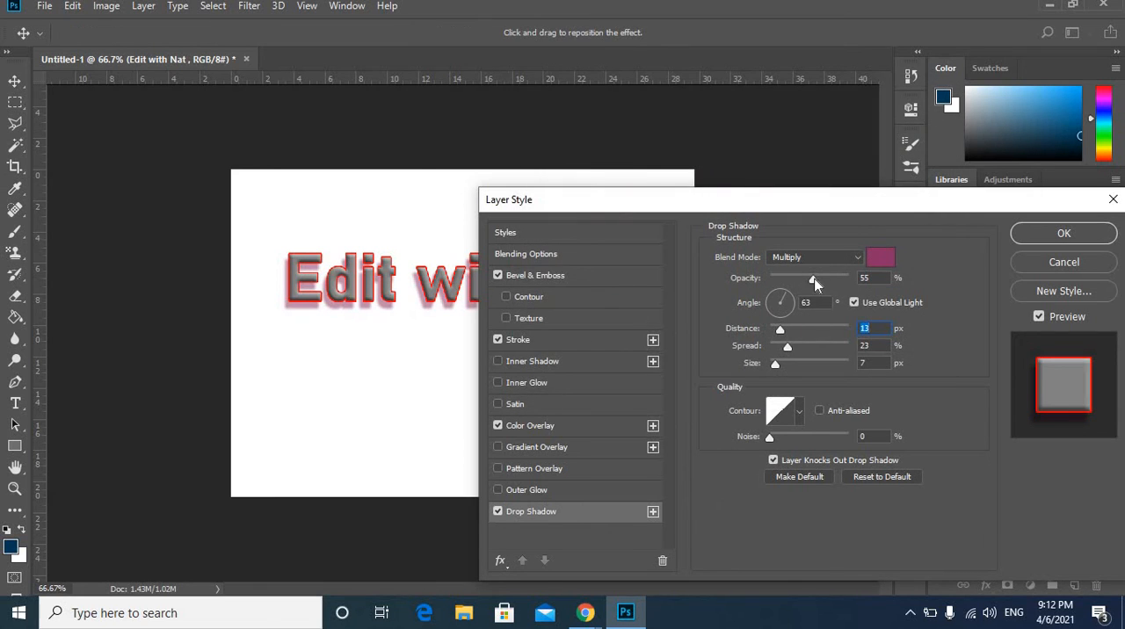
mouse_move(840, 285)
mouse_down()
mouse_move(866, 282)
mouse_move(855, 287)
mouse_up()
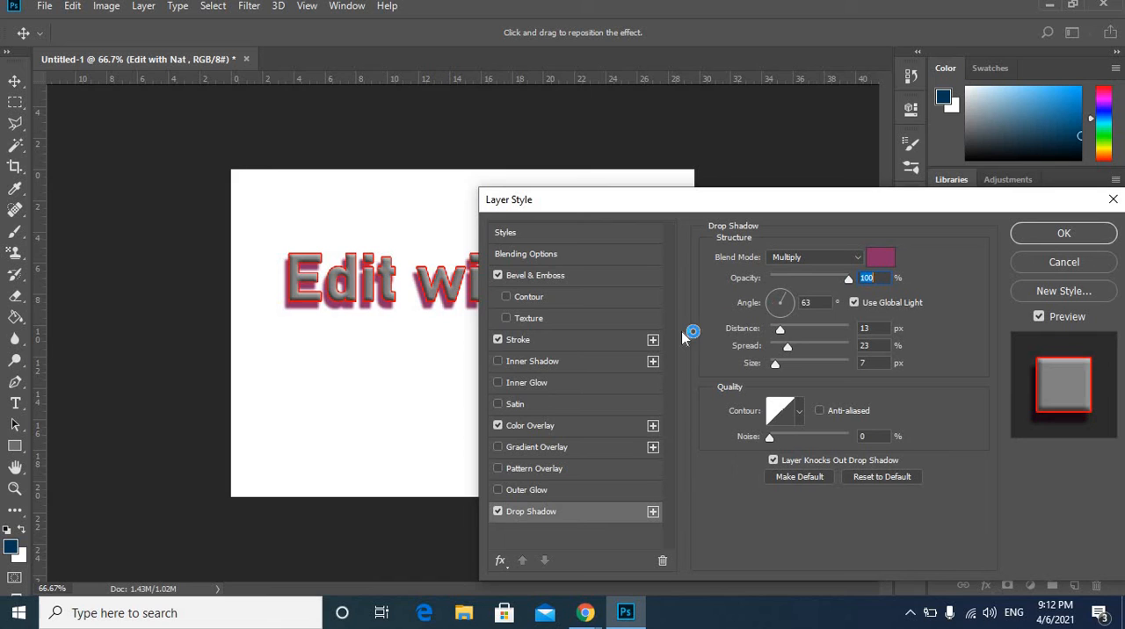
Try an Outer Glow on the text with opacity, noise and spread all at 100%, keeping the text in view.
click(529, 486)
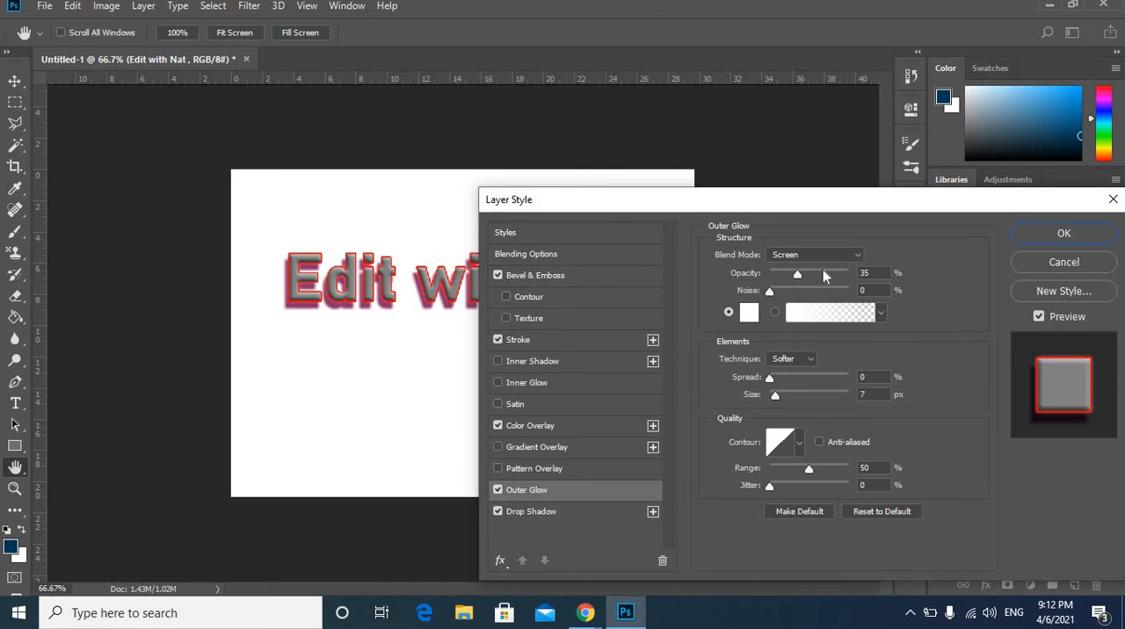
drag(800, 276, 864, 287)
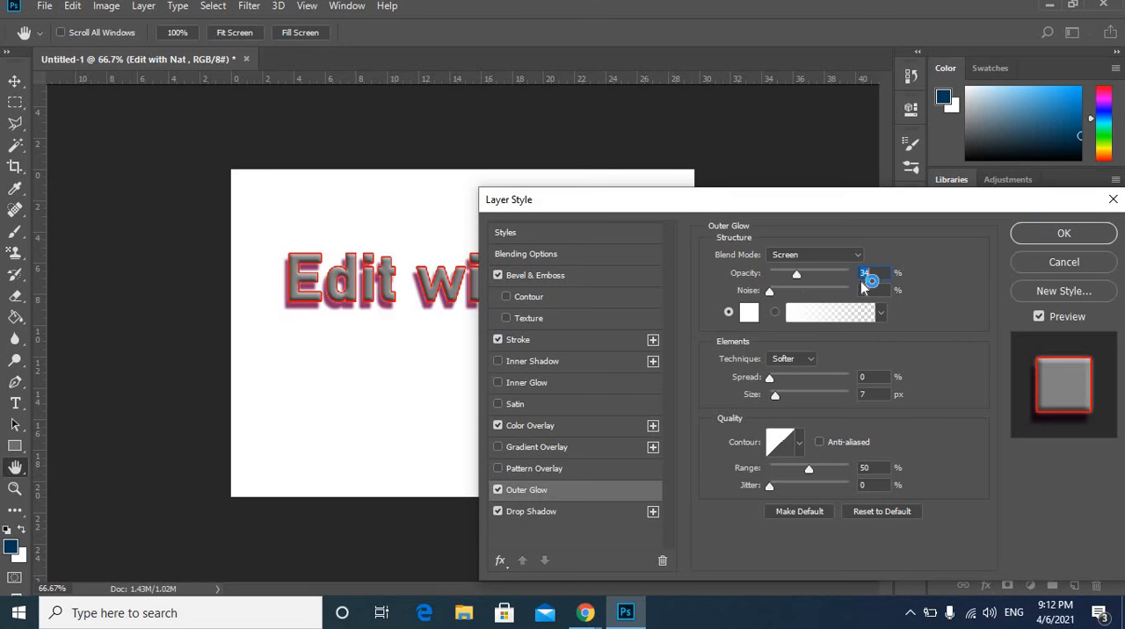
drag(818, 205, 906, 201)
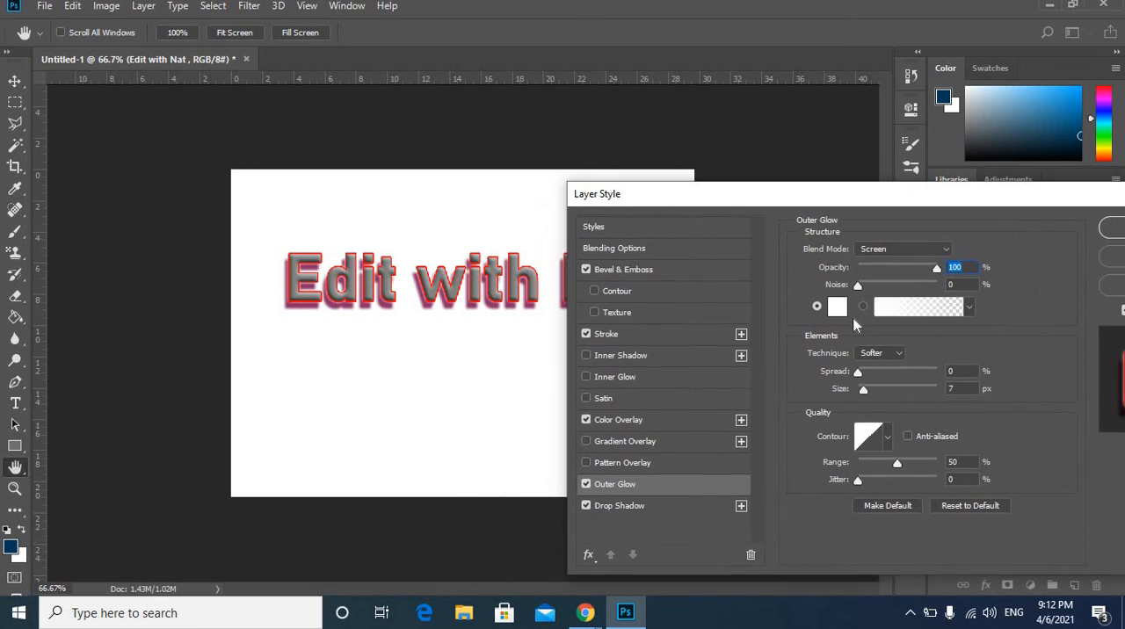
drag(858, 285, 975, 297)
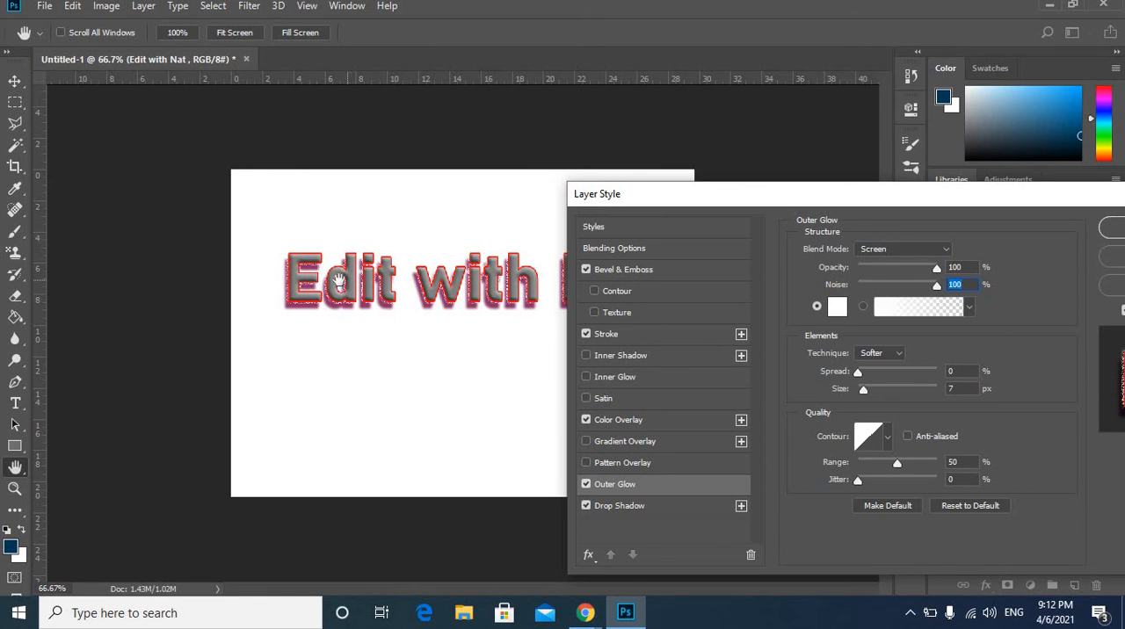
drag(888, 212, 817, 170)
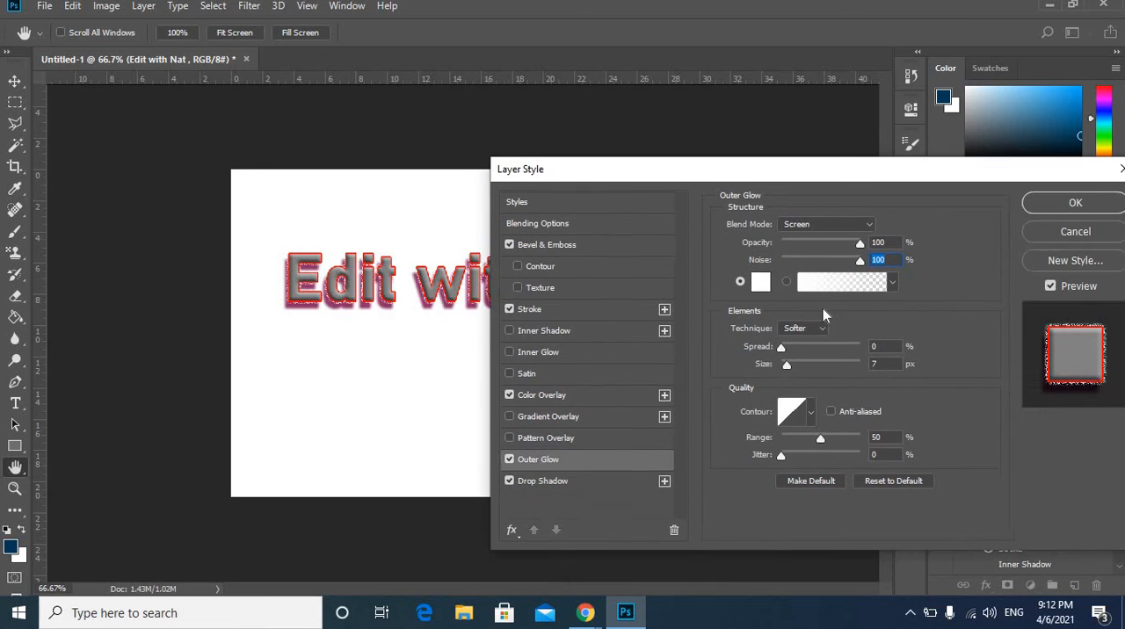
drag(821, 350, 886, 360)
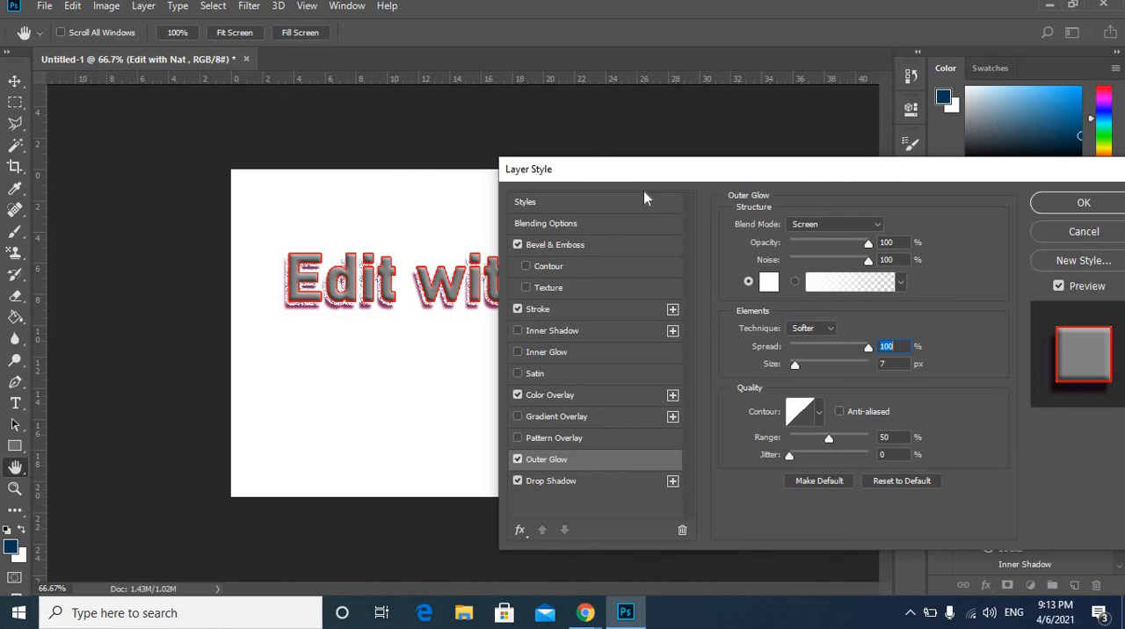
drag(644, 176, 509, 198)
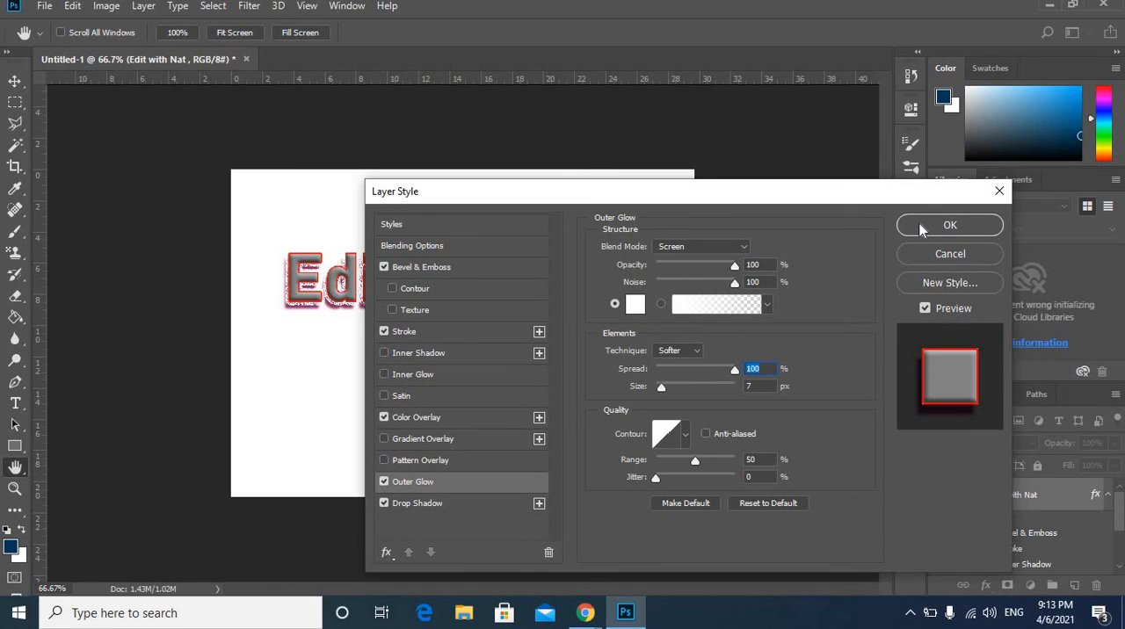
click(921, 230)
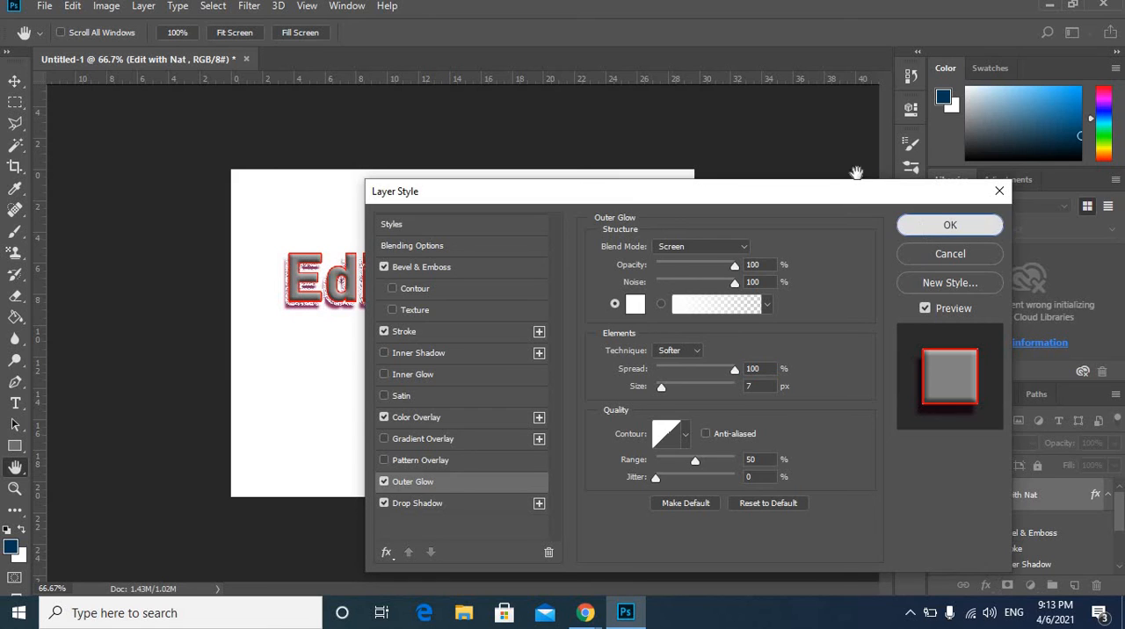
Turn off the Outer Glow and Color Overlay effects, and apply the layer style to the text.
click(388, 482)
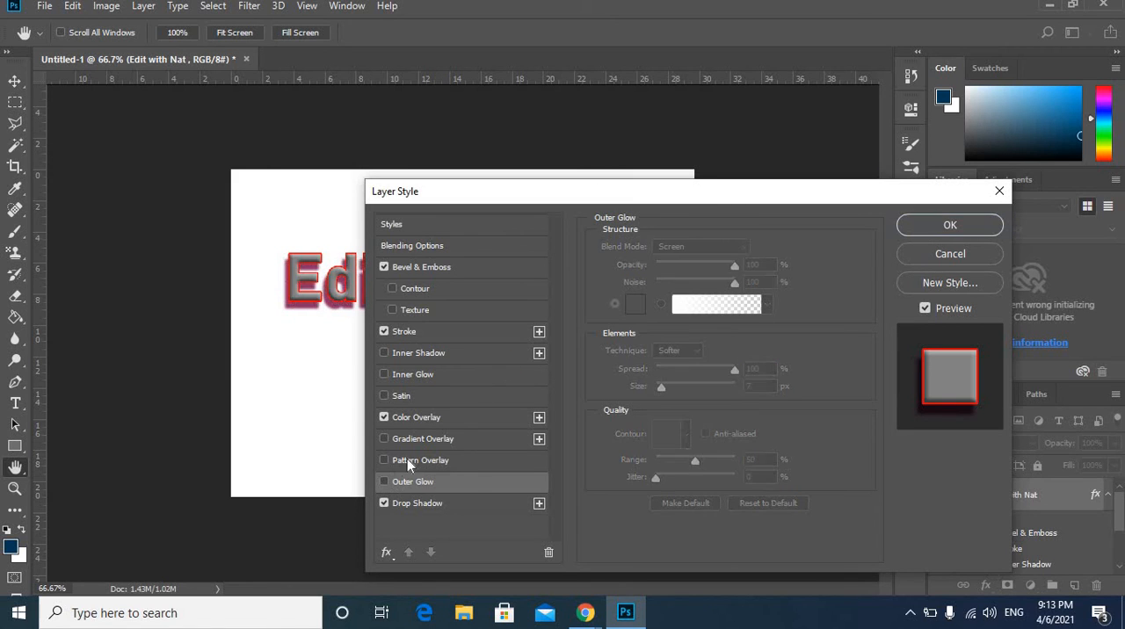
click(385, 419)
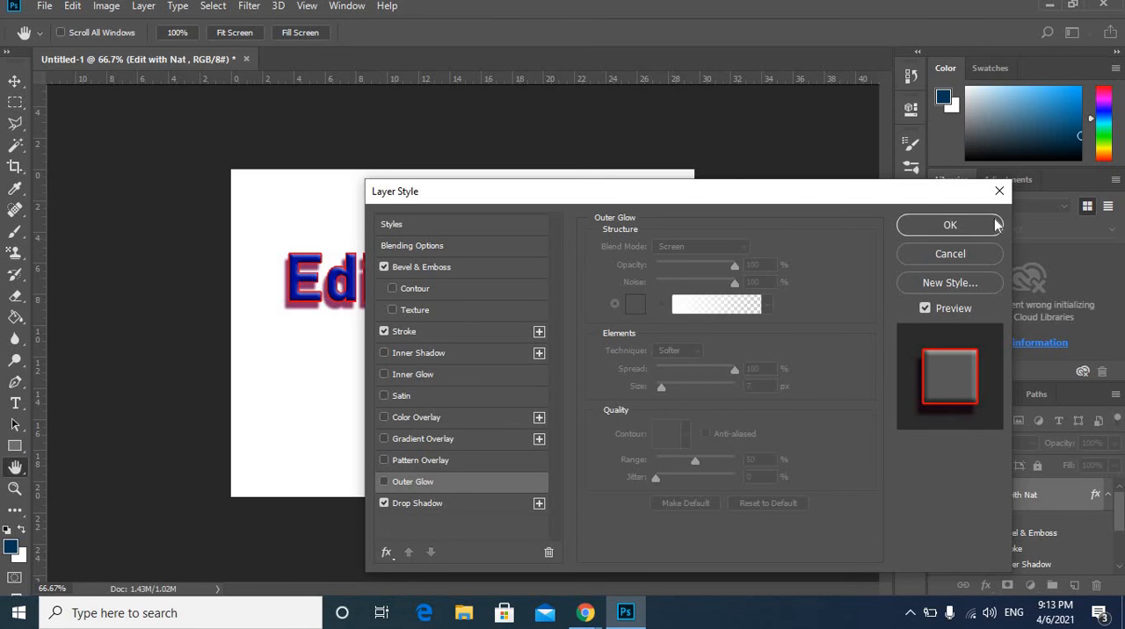
click(950, 225)
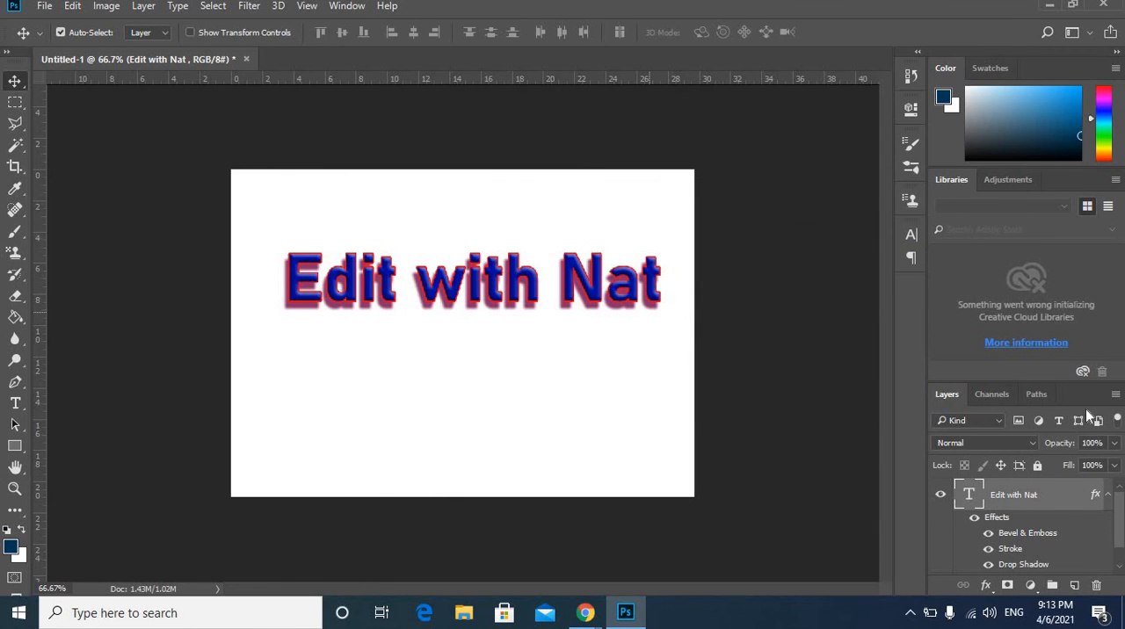
Enlarge the layer list to show all effects, and hide the text's Drop Shadow, Stroke and Bevel & Emboss individually.
drag(1120, 533, 1120, 547)
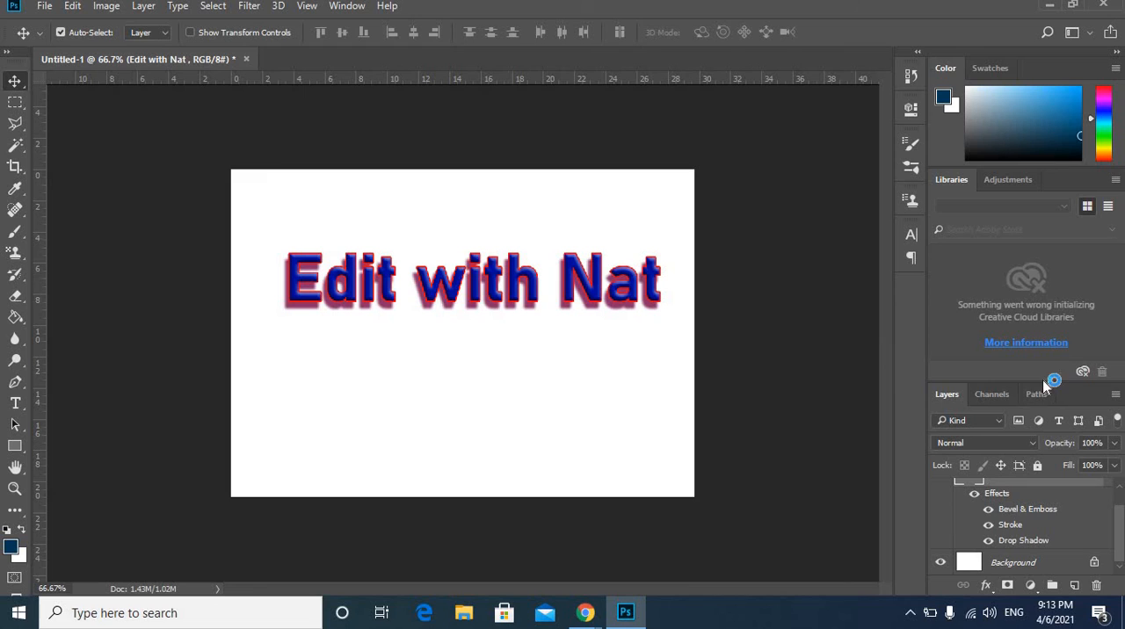
drag(1052, 260, 1068, 183)
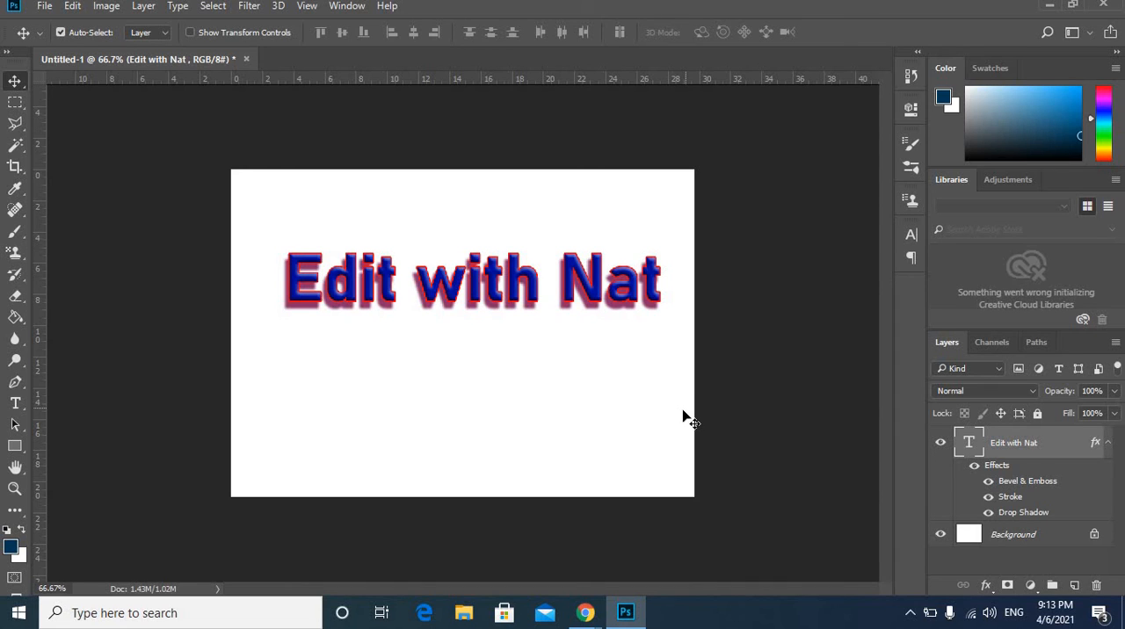
click(989, 513)
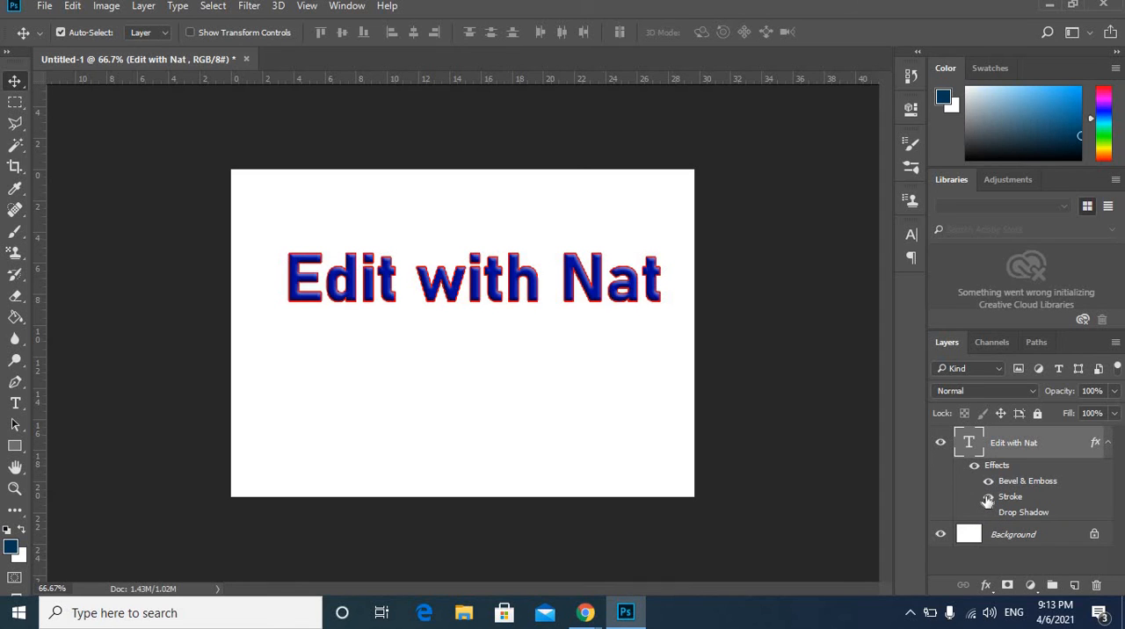
click(988, 498)
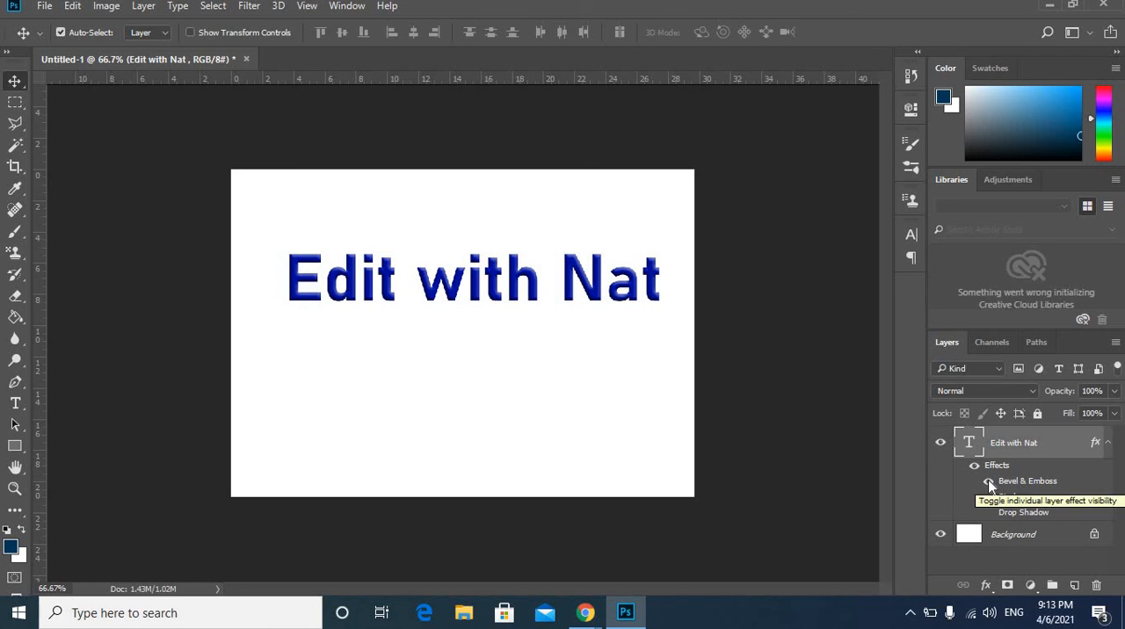
click(989, 482)
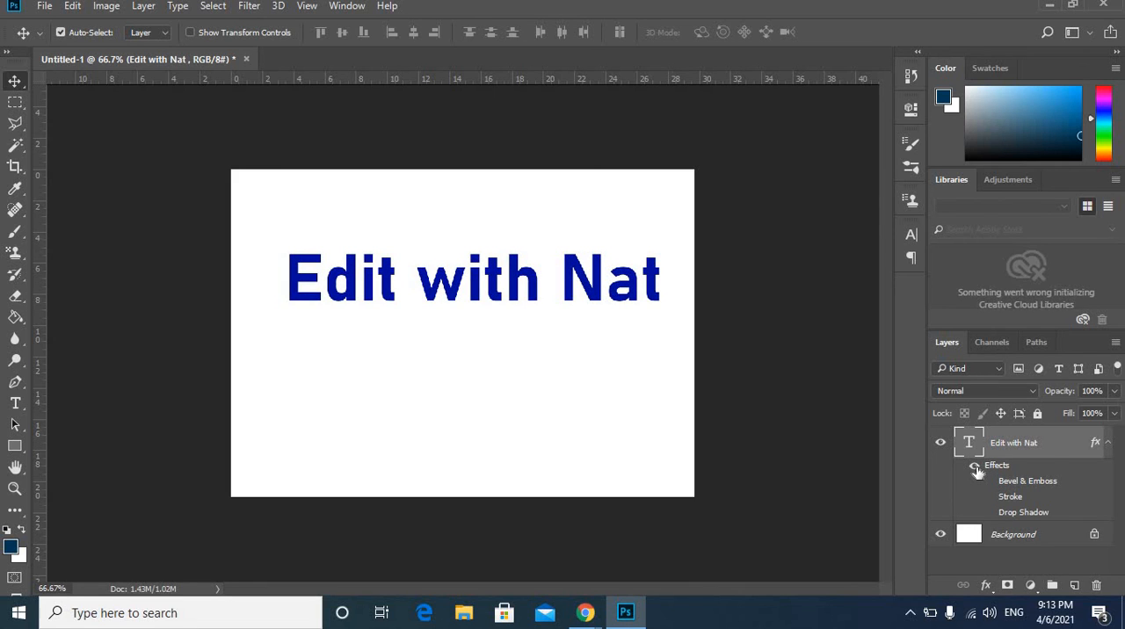
Show the text's Bevel & Emboss, Stroke and Drop Shadow again, and toggle all its effects off and back on together.
click(989, 482)
click(989, 498)
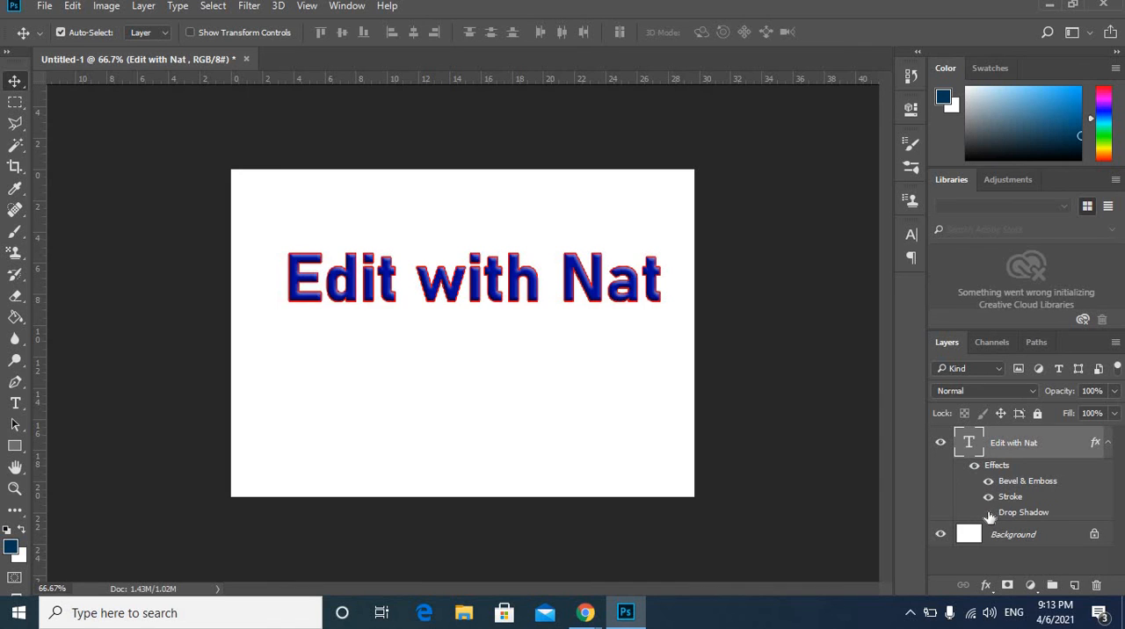
click(989, 514)
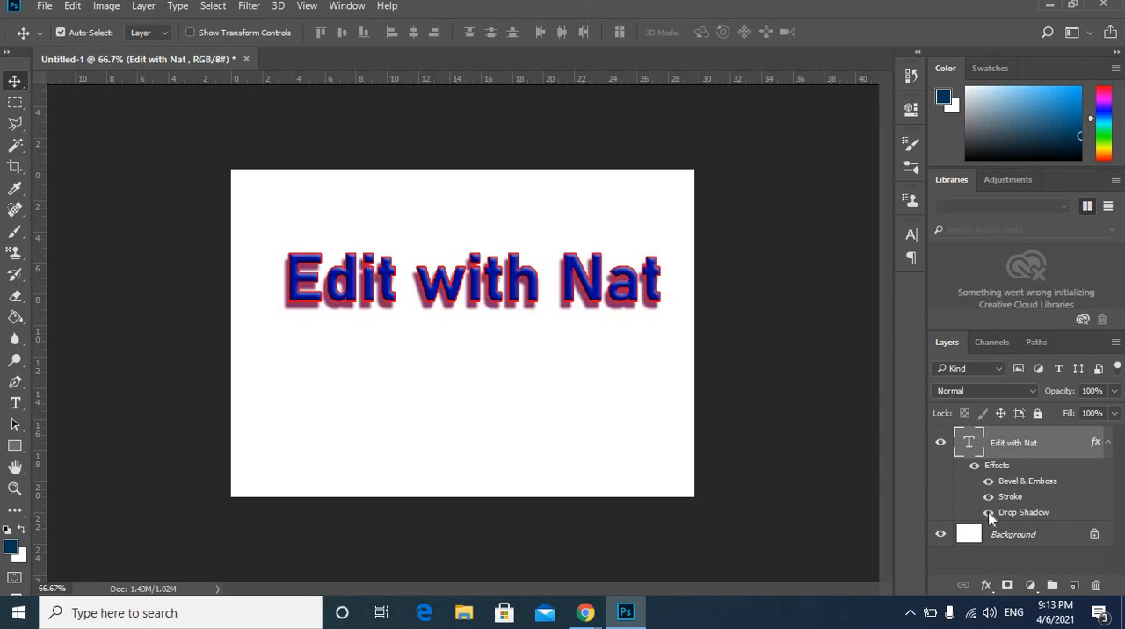
click(974, 467)
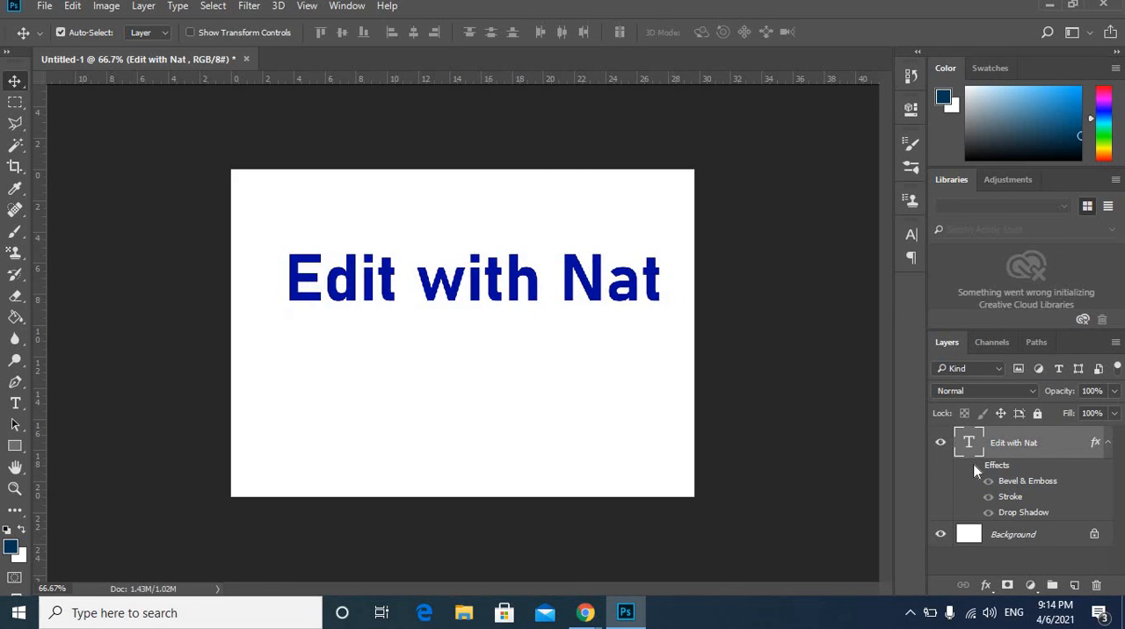
click(974, 467)
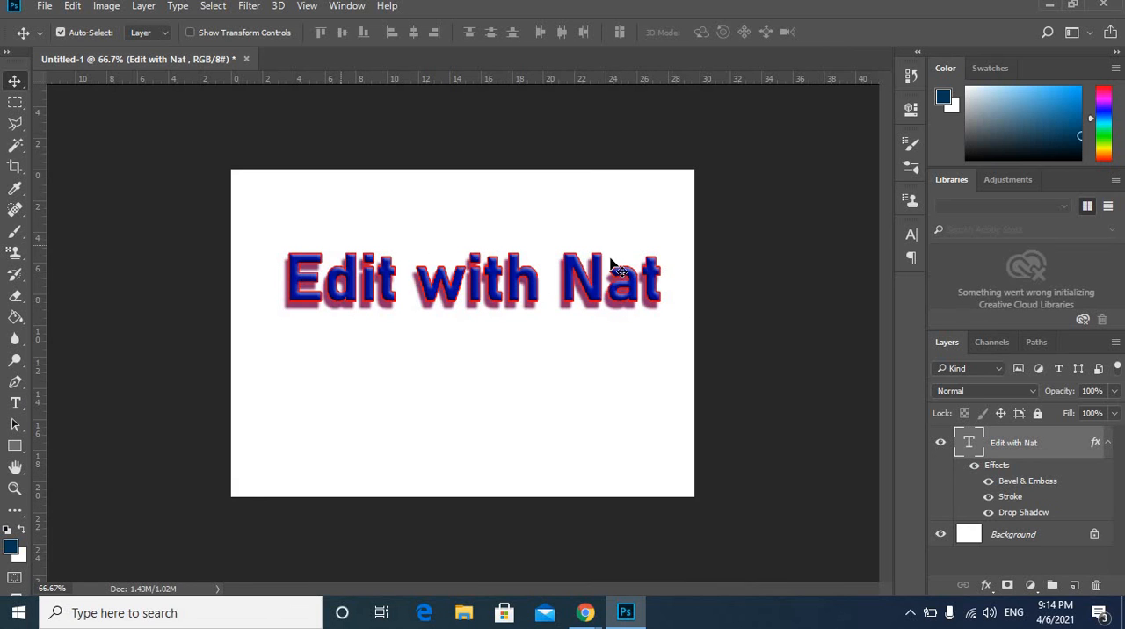
Add a new line of text reading "photoshop tutorial" below the "Edit with Nat" heading.
click(15, 402)
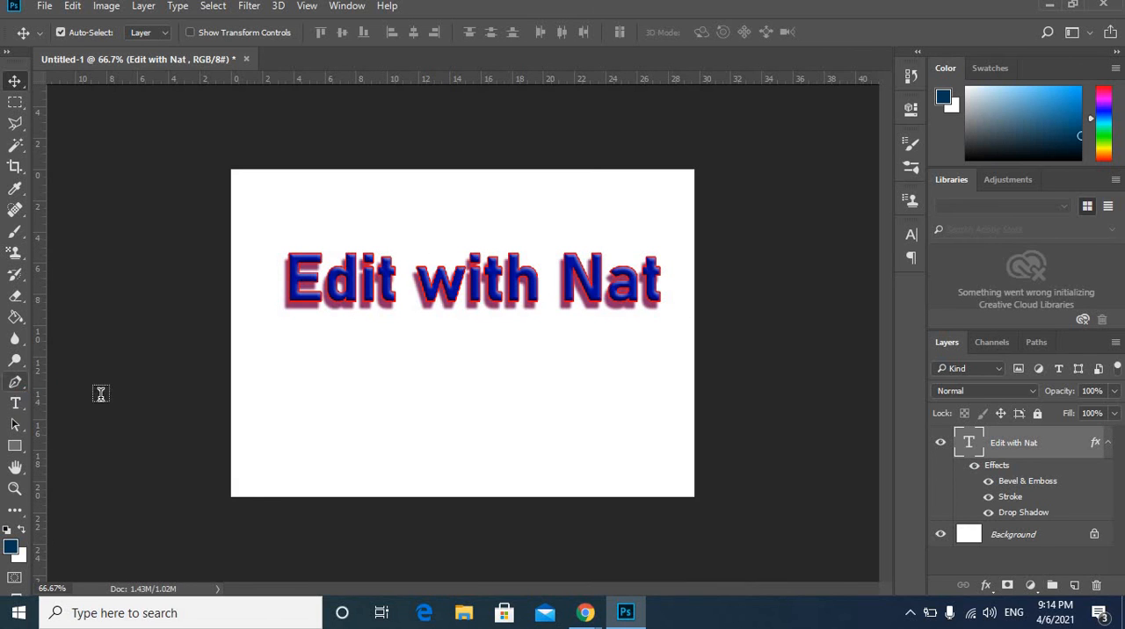
click(307, 370)
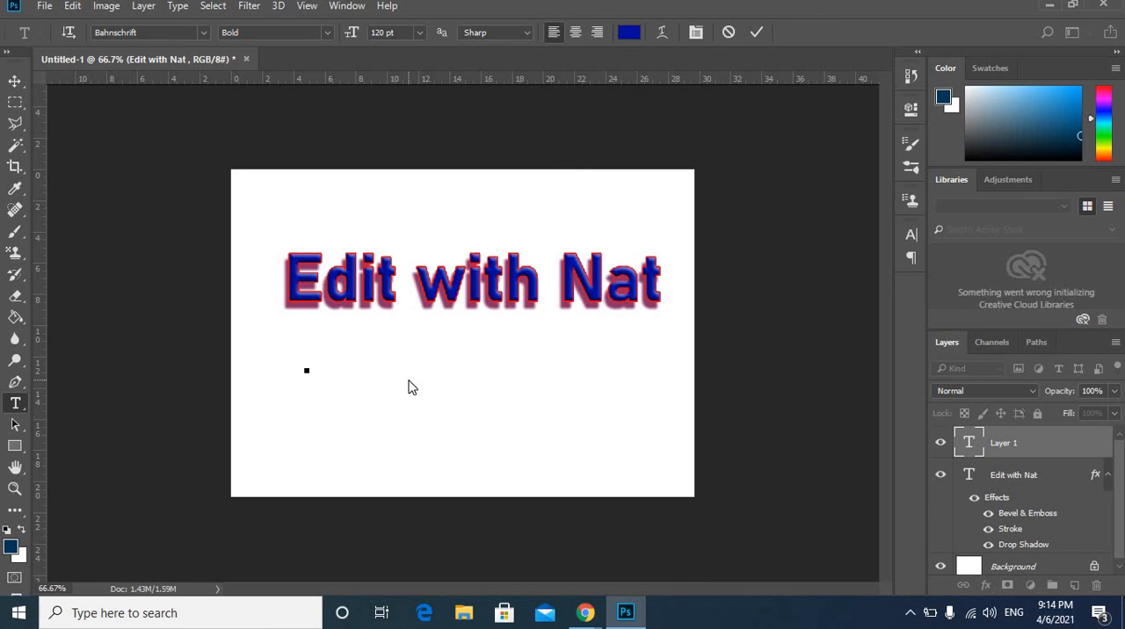
text(phot)
text(o)
key(BackSpace)
text(t)
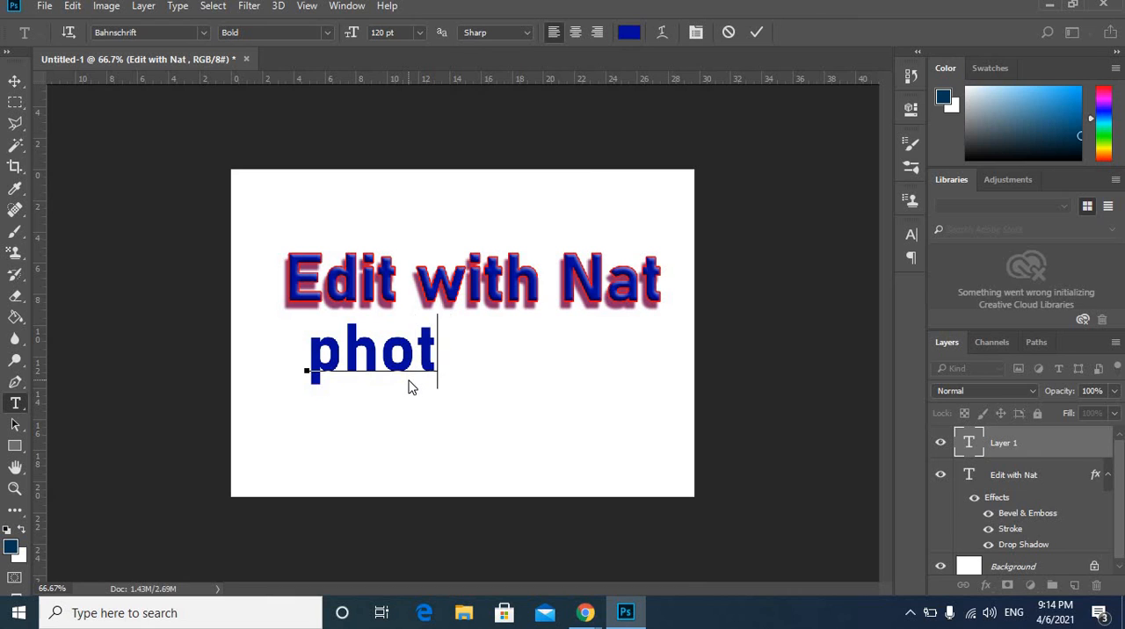
text(oshop t)
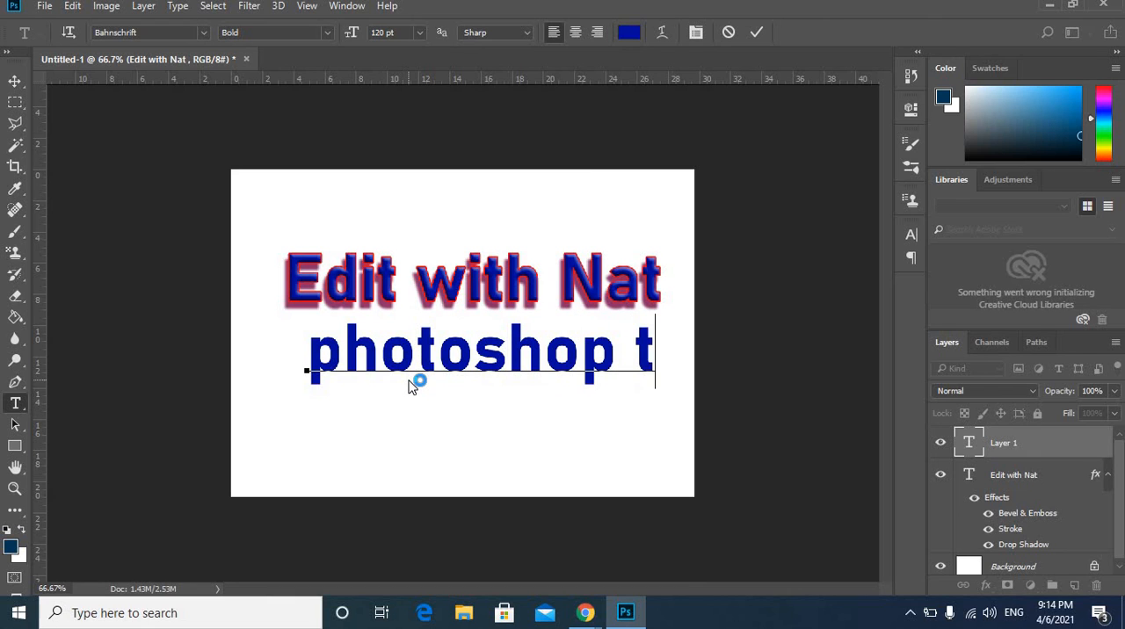
text(utorial)
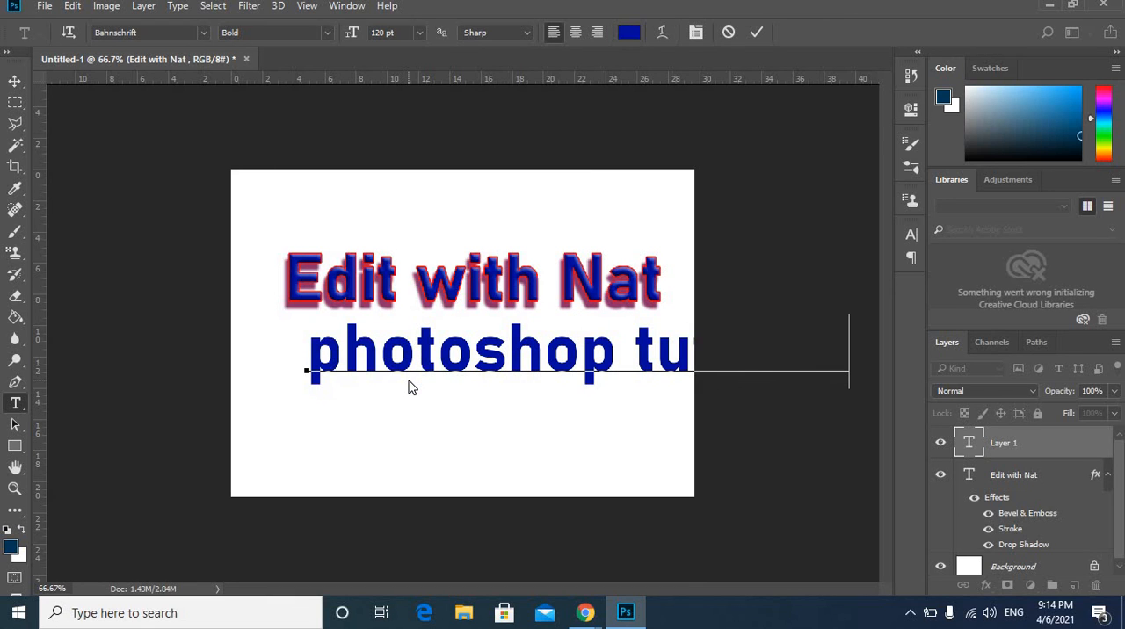
Set the font size of the whole "photoshop tutorial" text to 72 pt and commit the text.
click(427, 366)
key(ctrl+a)
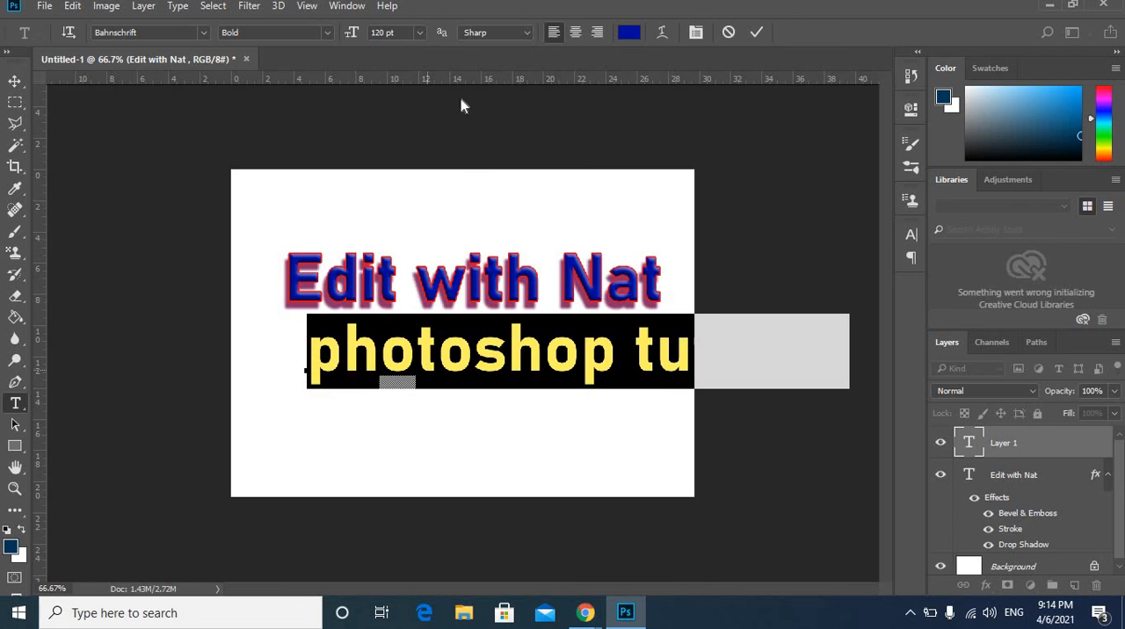
click(419, 33)
click(404, 258)
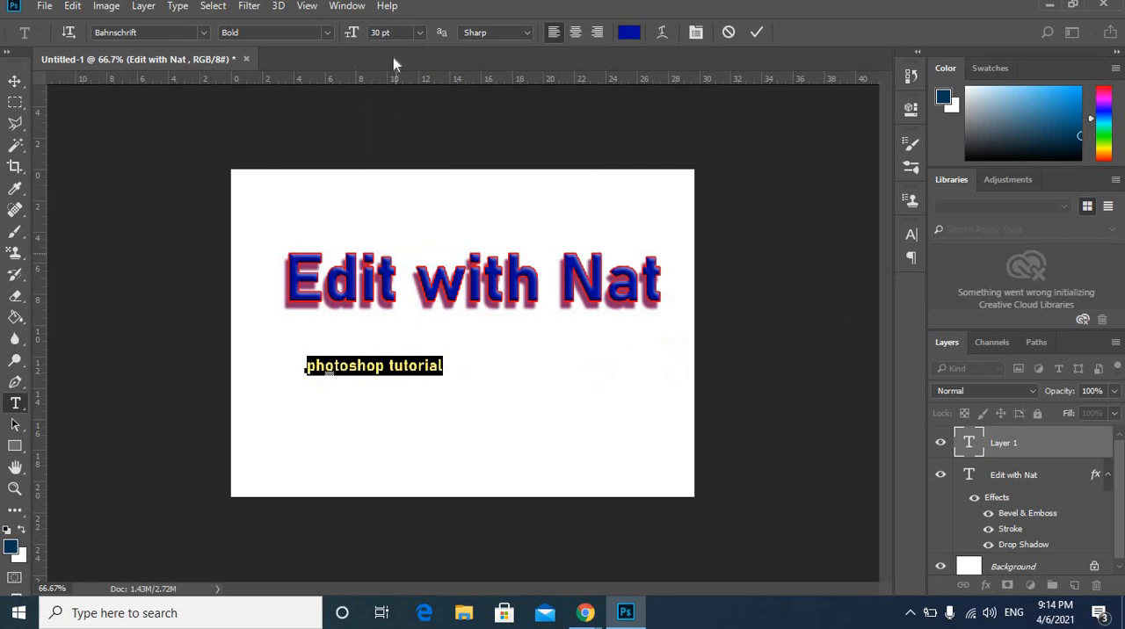
click(419, 33)
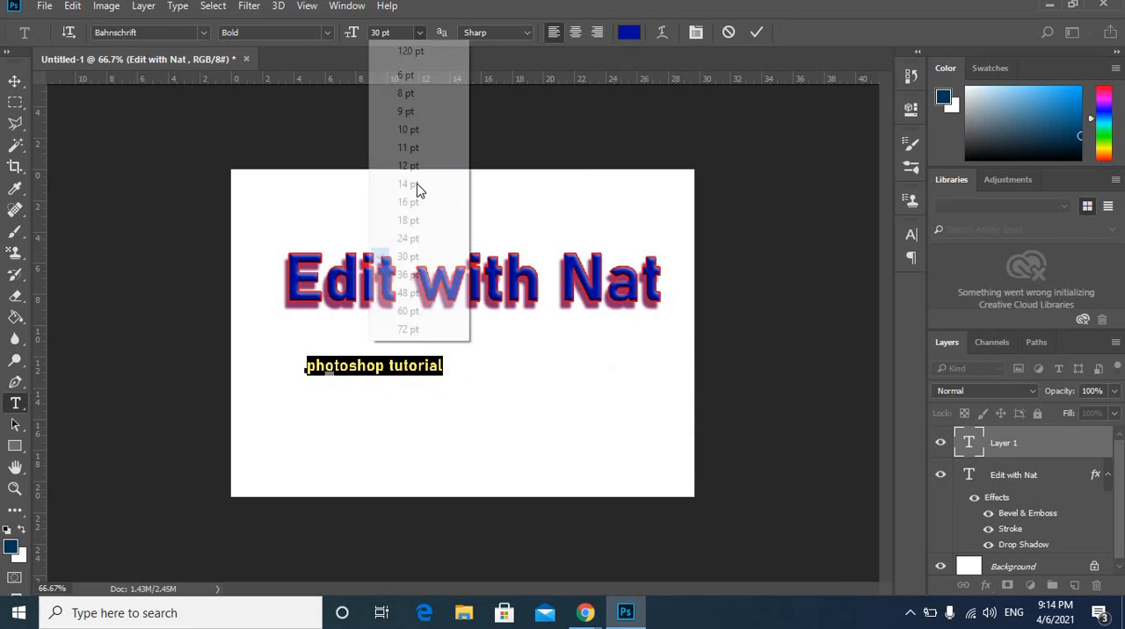
click(414, 330)
click(756, 33)
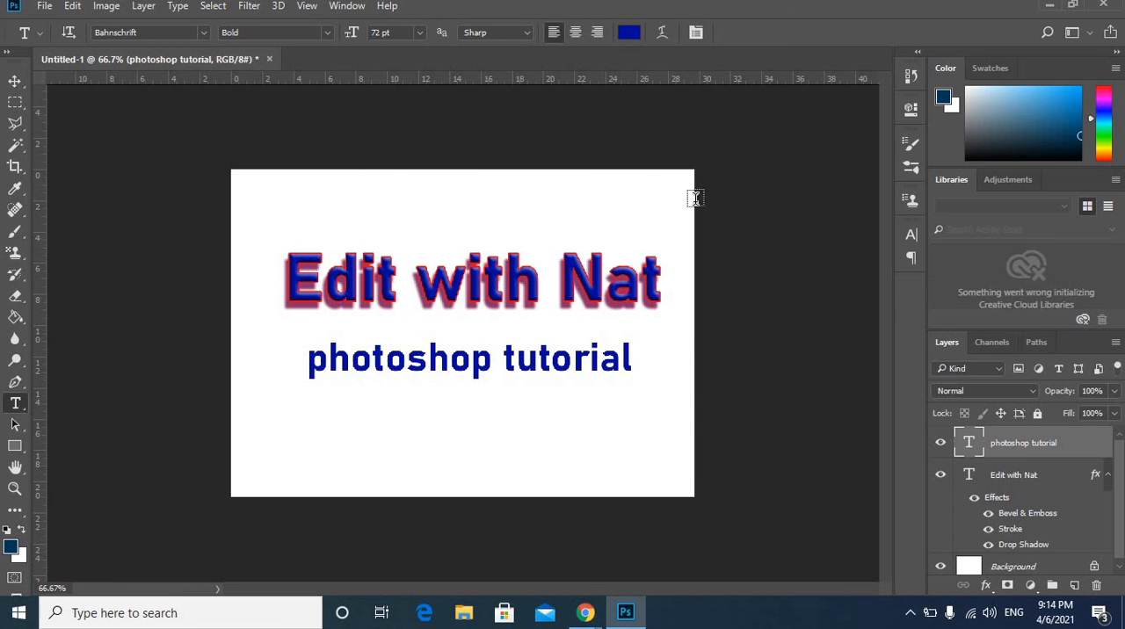
Copy the layer style of the "Edit with Nat" text layer.
click(1005, 501)
right_click(1028, 479)
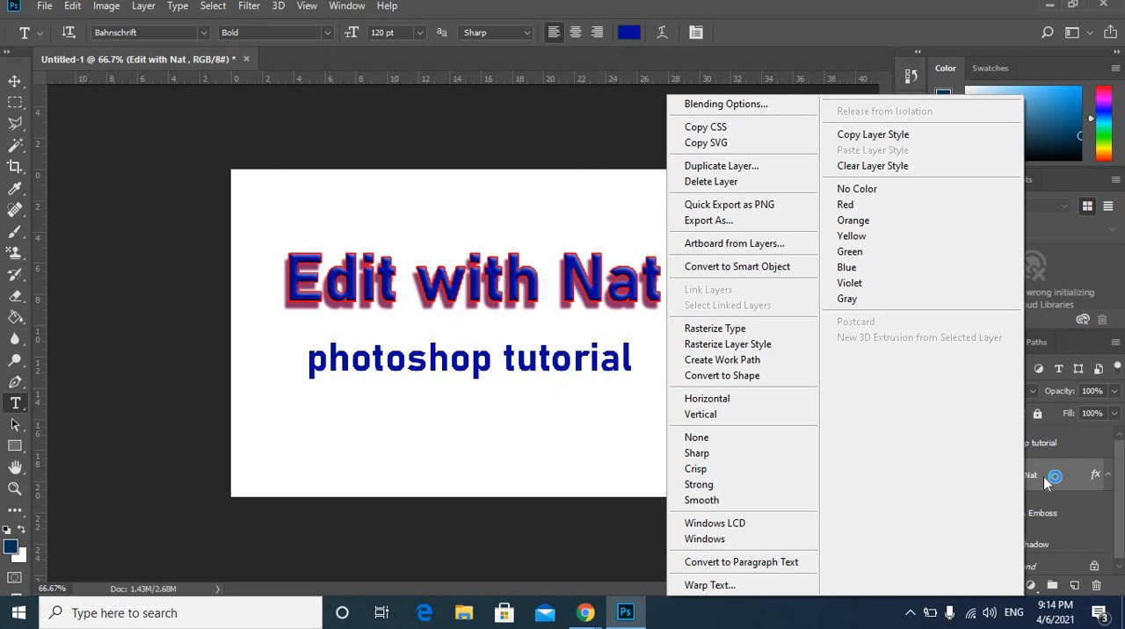
click(1044, 482)
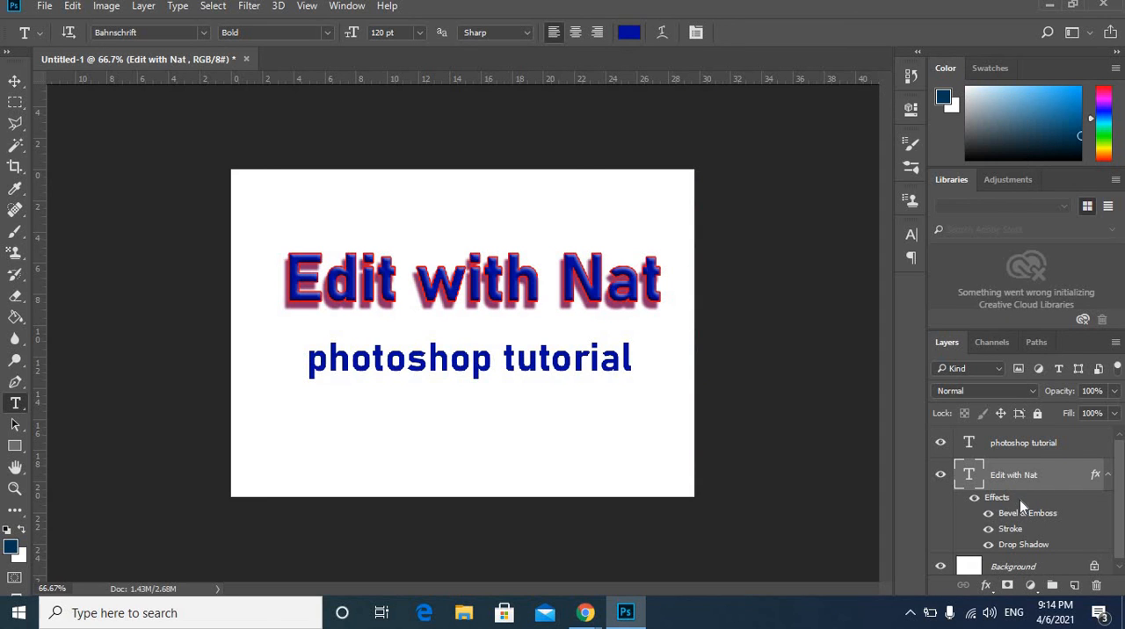
right_click(1020, 500)
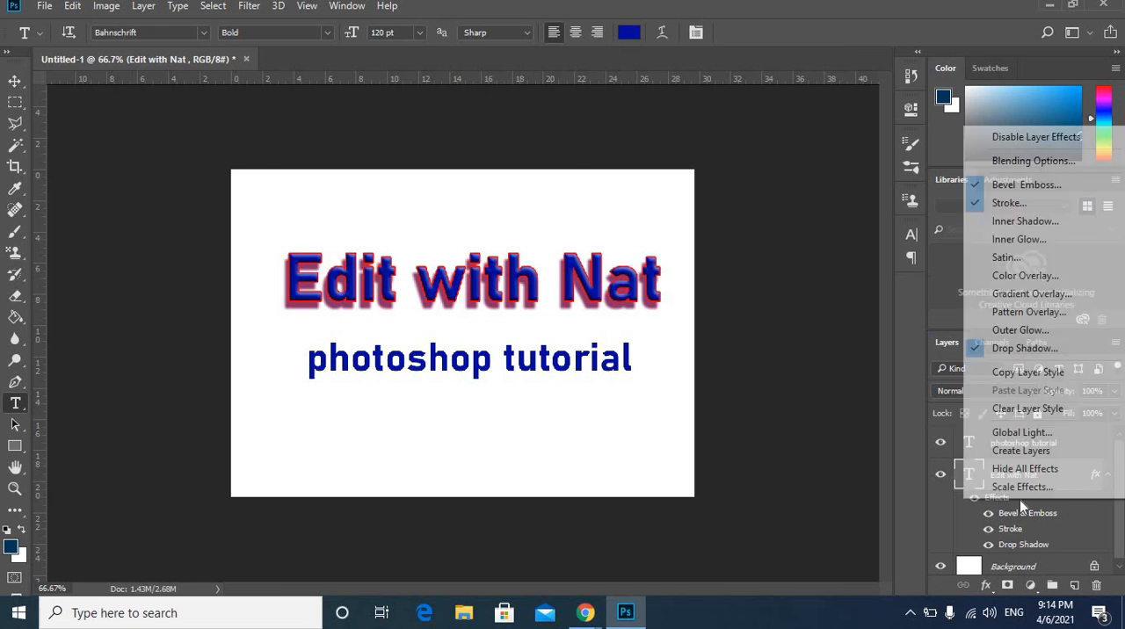
click(1038, 373)
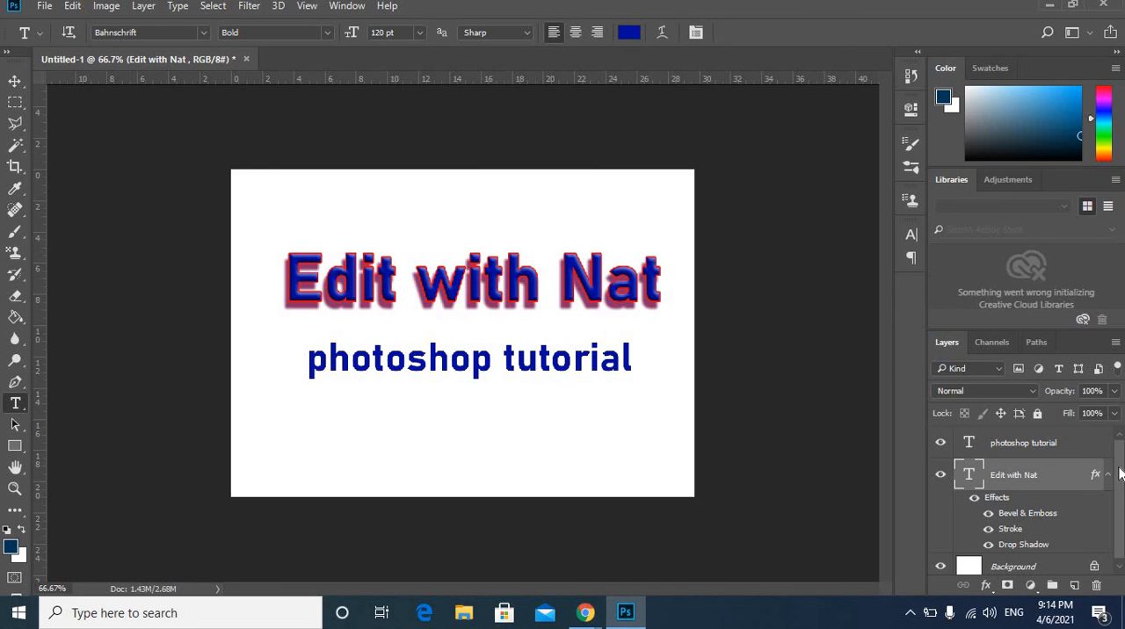
Paste the copied layer style onto the "photoshop tutorial" text layer.
click(1019, 443)
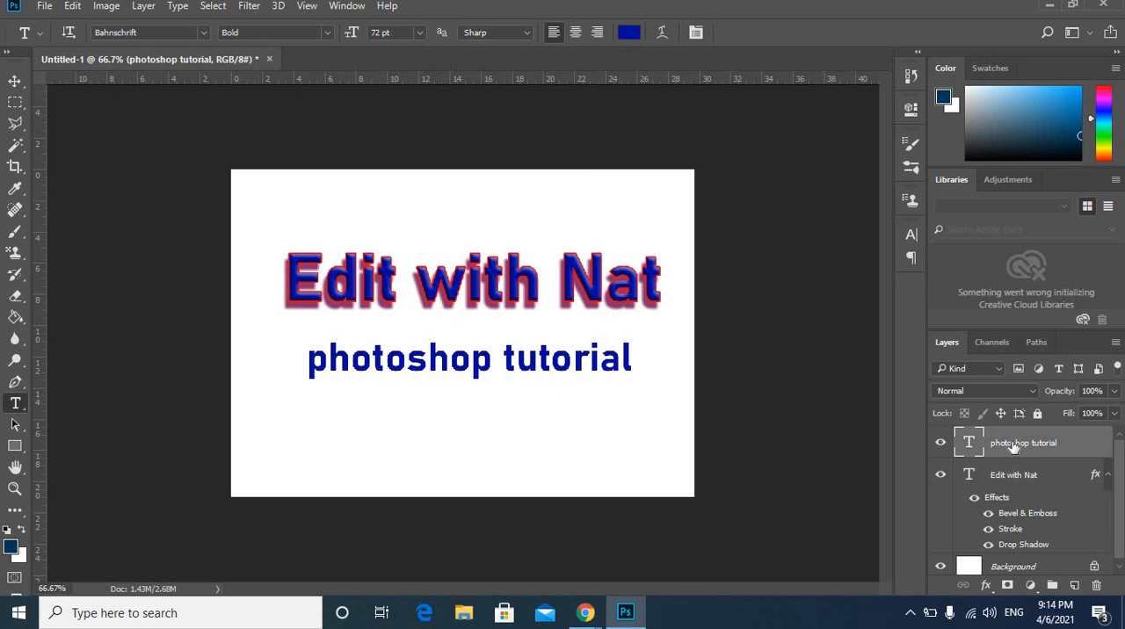
right_click(1012, 444)
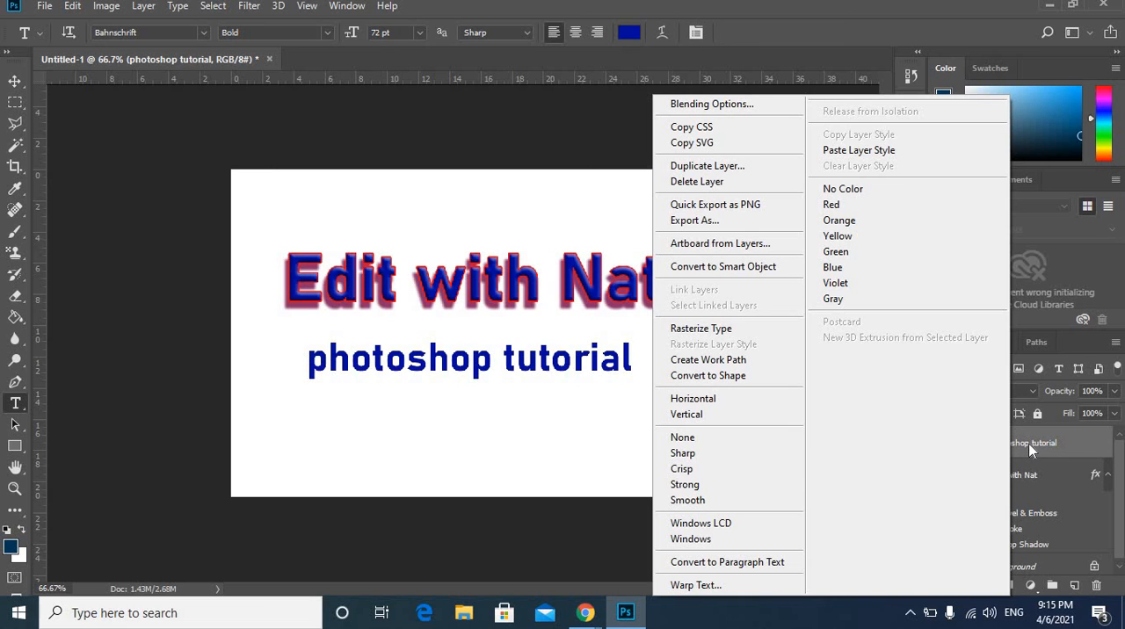
right_click(1046, 446)
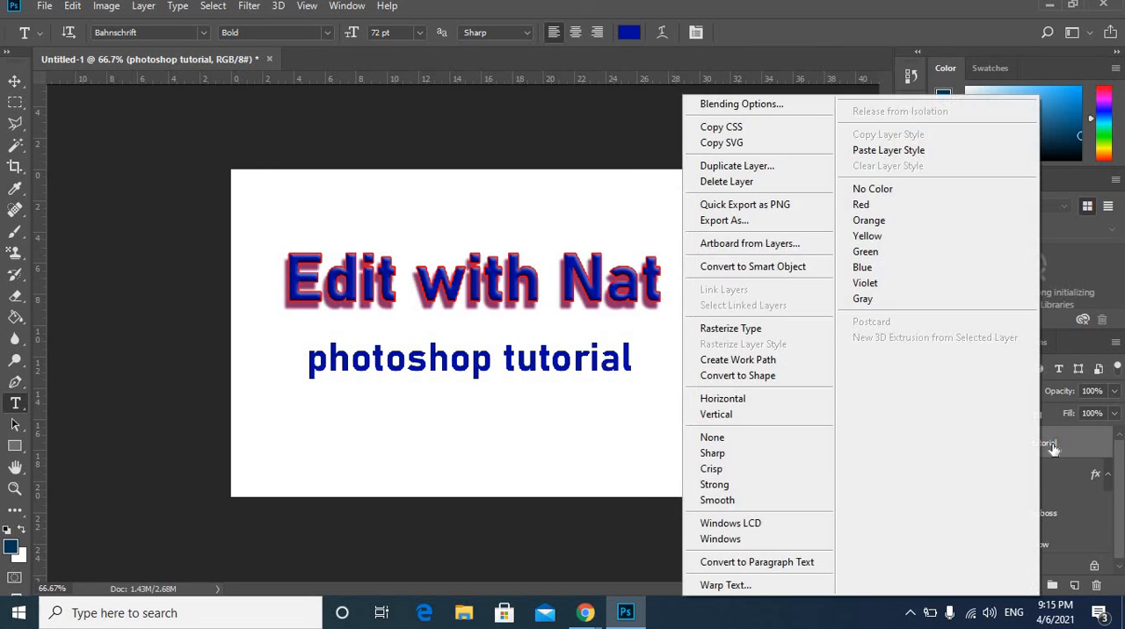
click(1053, 446)
right_click(1053, 445)
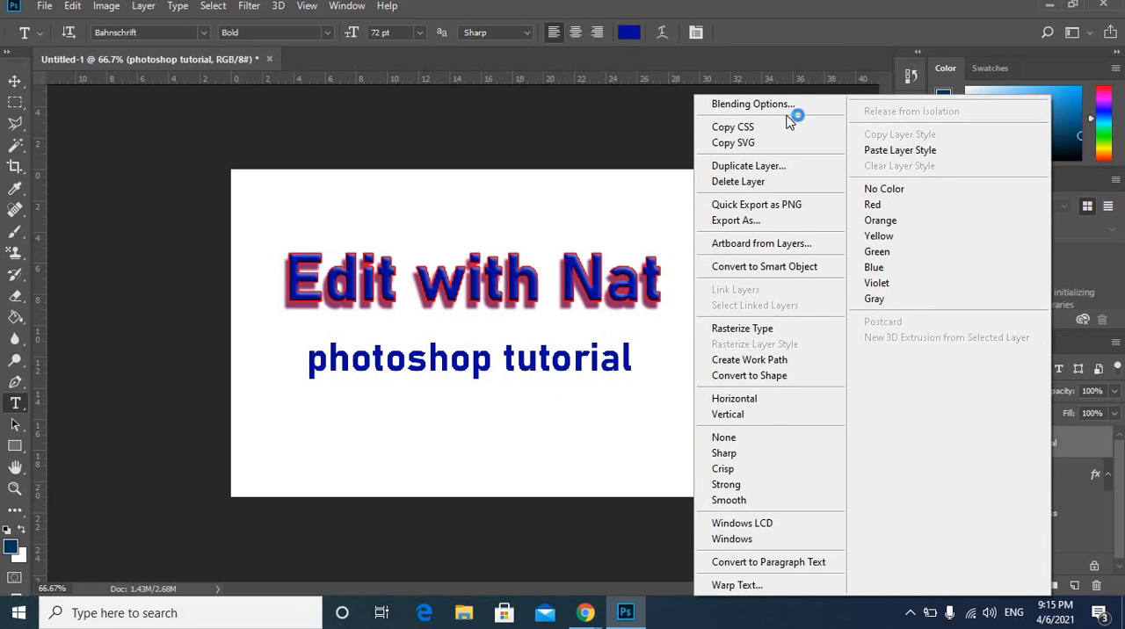
click(883, 152)
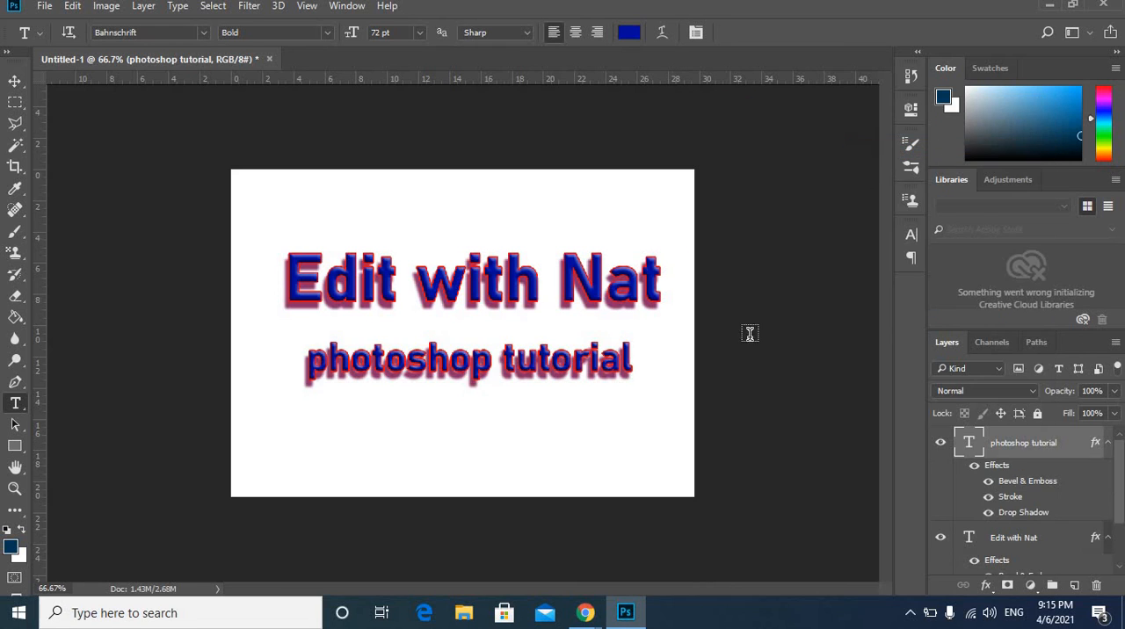